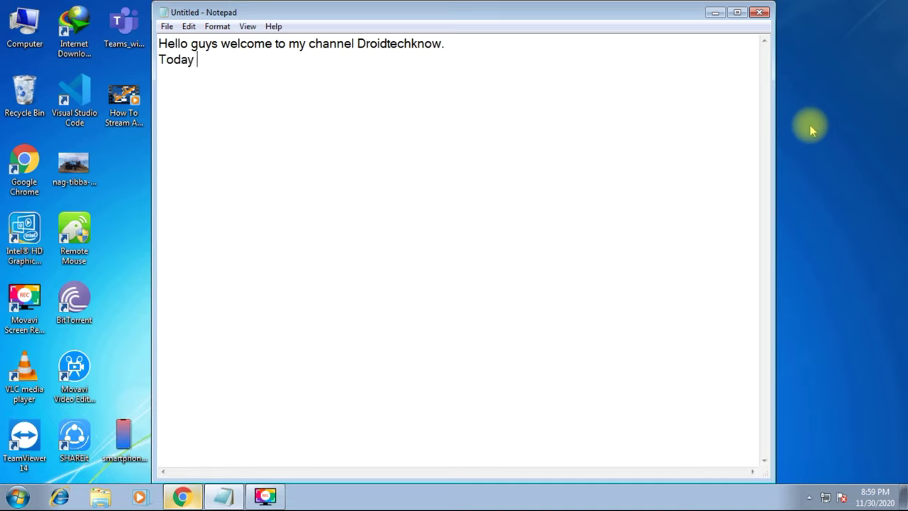
Finish the introduction with 'i am going to tell you "How to install ADB and FASTBOOT drivers in Windows PC"' and 'So lets get started....'.
{"action": "type", "text": "oing to tell you "}
{"action": "type", "text": "\"How to install ADB and FASTBOOT"}
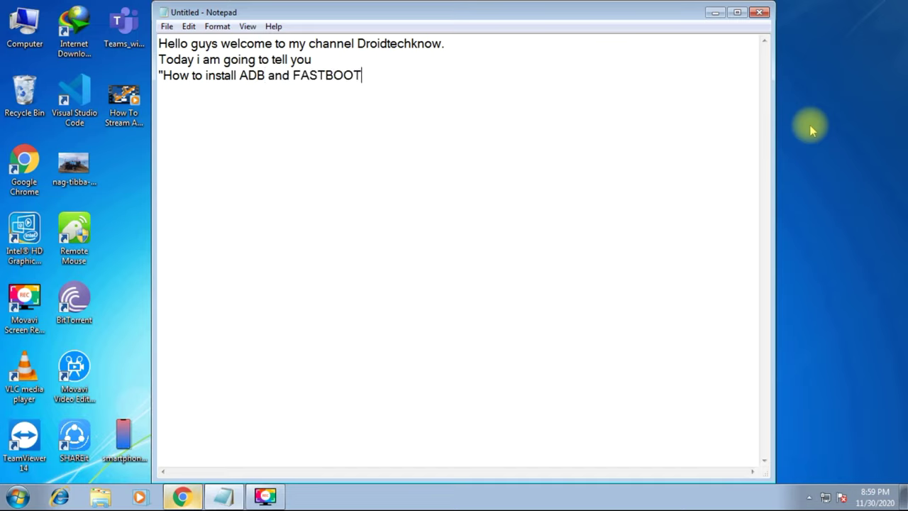
{"action": "type", "text": " drivers in Windows PC\"  So l"}
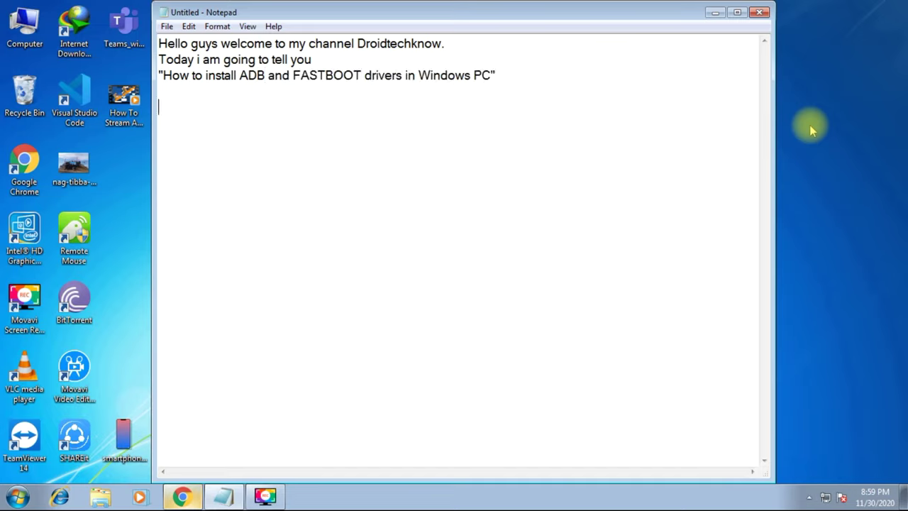
{"action": "type", "text": "ets get started...."}
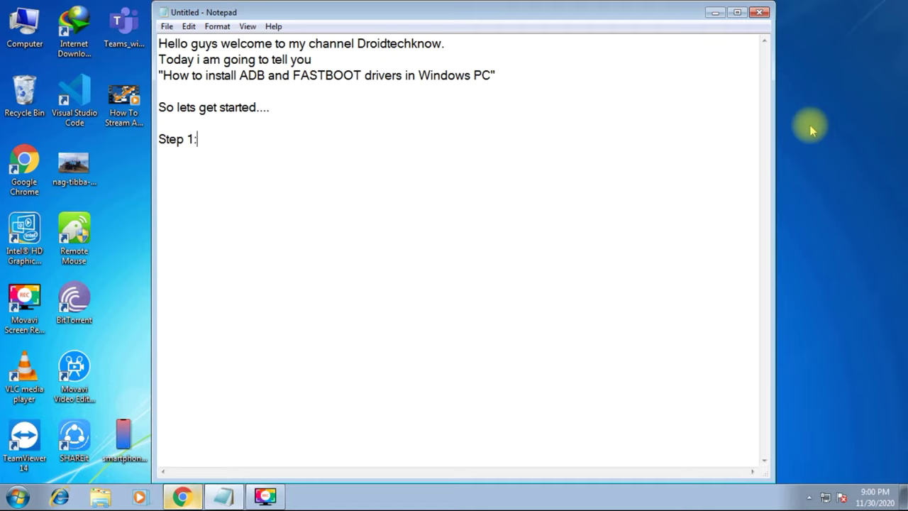
Add the line "Step 1: Download the SDK-Platform tool in your system. The link is in the description.".
{"action": "type", "text": "load the SDK-Platform tool in your system."}
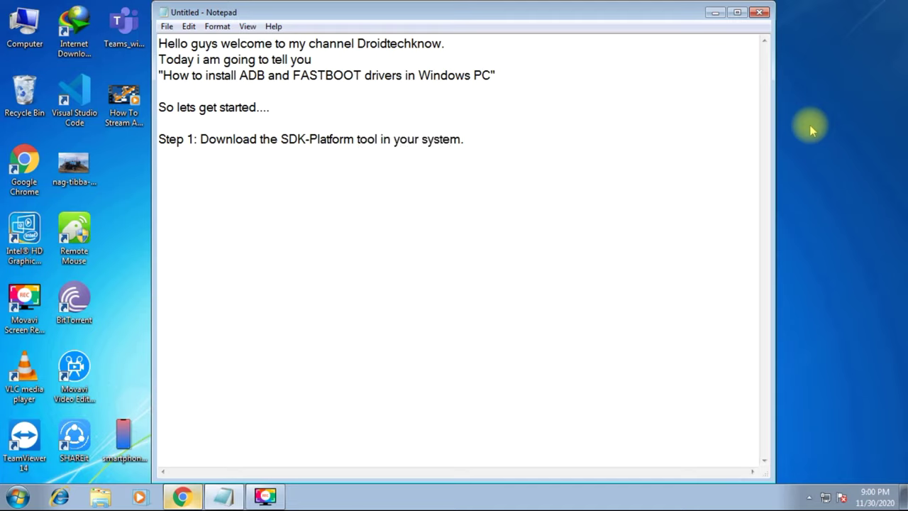
{"action": "type", "text": " The link is in the description."}
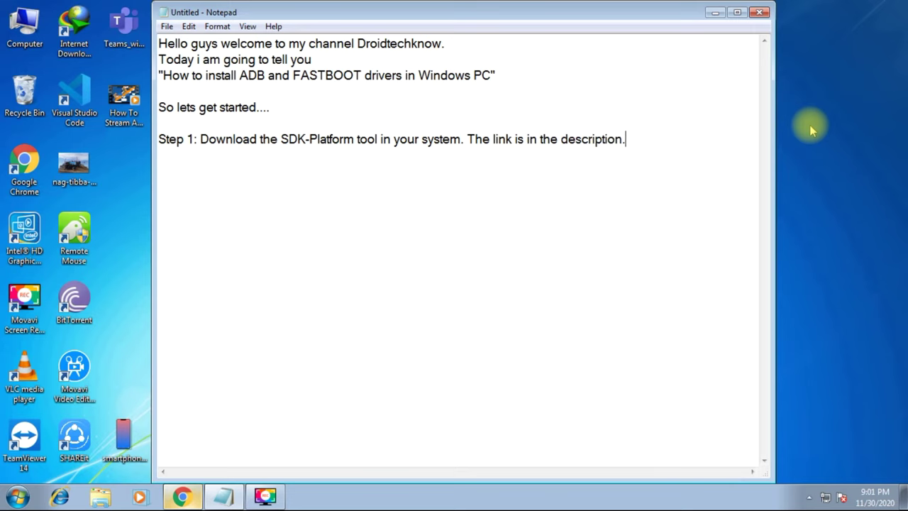
Switch to Chrome and download SDK Platform-Tools for Windows, agreeing to the terms and saving the zip archive in Documents.
{"action": "left_click", "coordinate": [182, 499]}
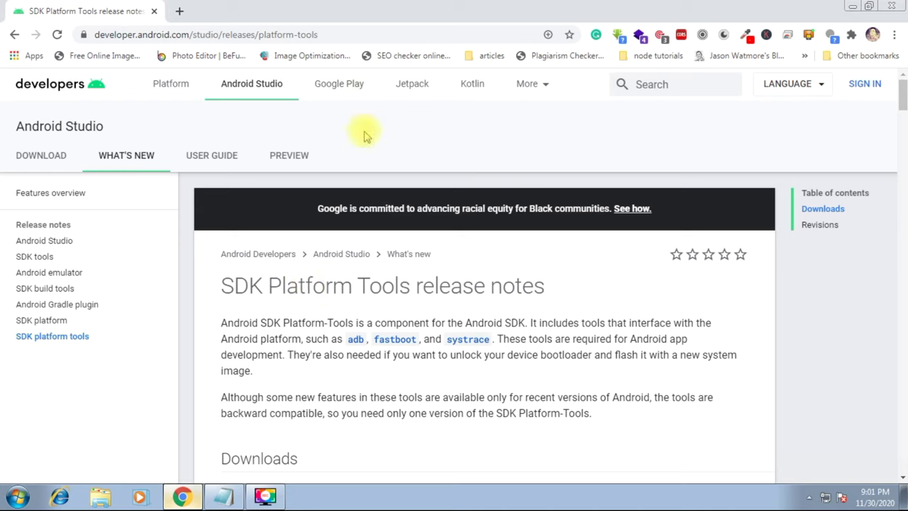
{"action": "scroll", "coordinate": [303, 320], "scroll_direction": "down", "scroll_amount": 2}
{"action": "scroll", "coordinate": [306, 328], "scroll_direction": "down", "scroll_amount": 3}
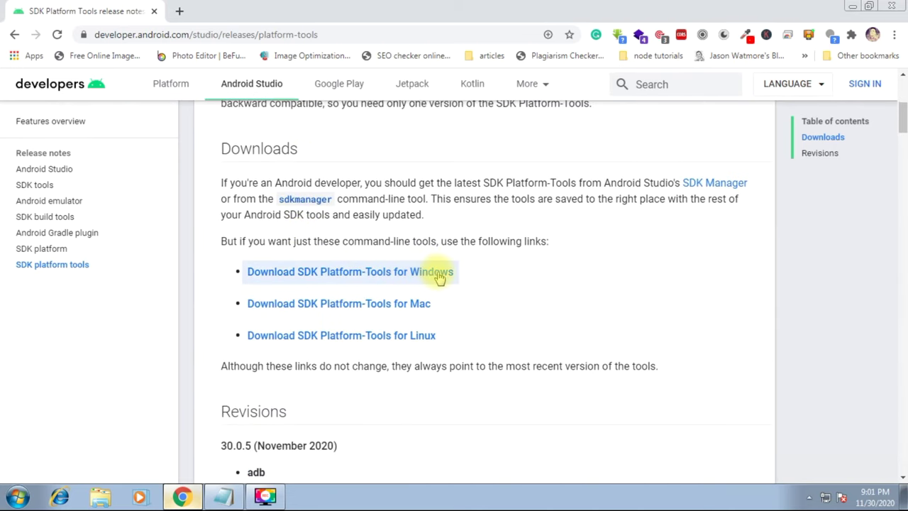
{"action": "left_click", "coordinate": [440, 277]}
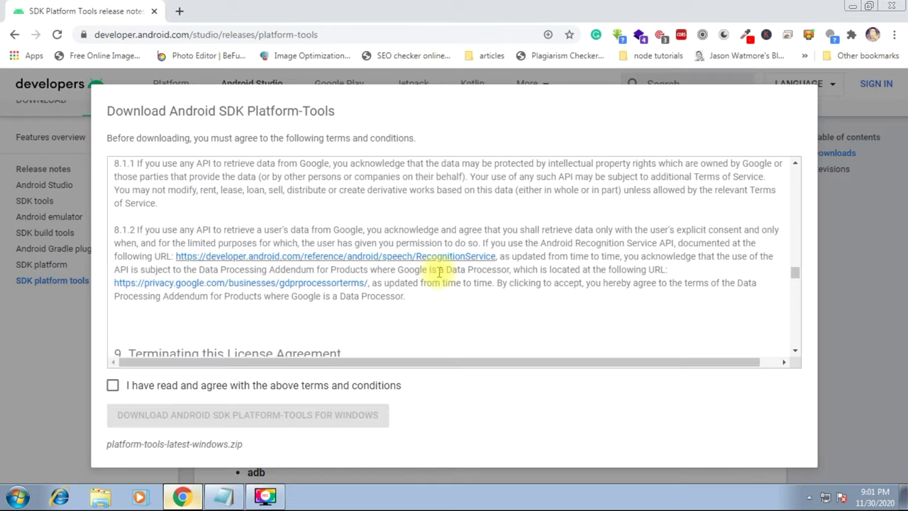
{"action": "left_click", "coordinate": [113, 386]}
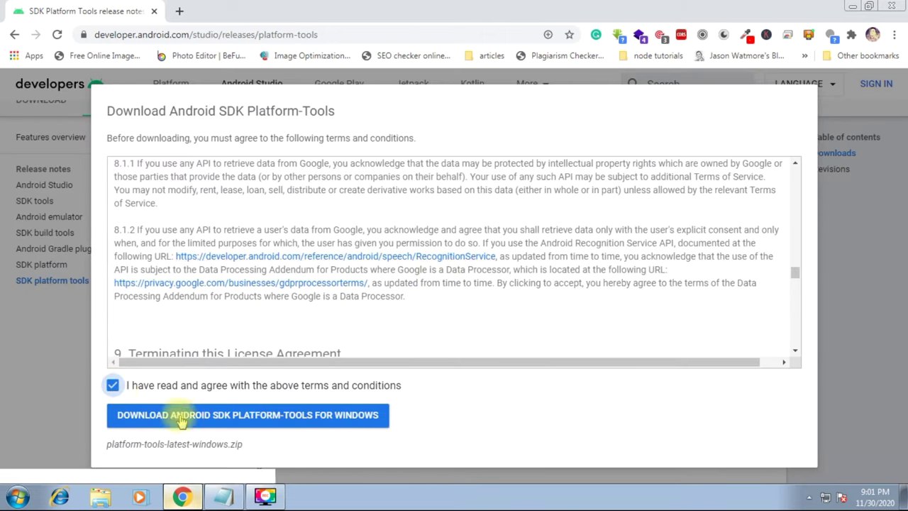
{"action": "left_click", "coordinate": [255, 419]}
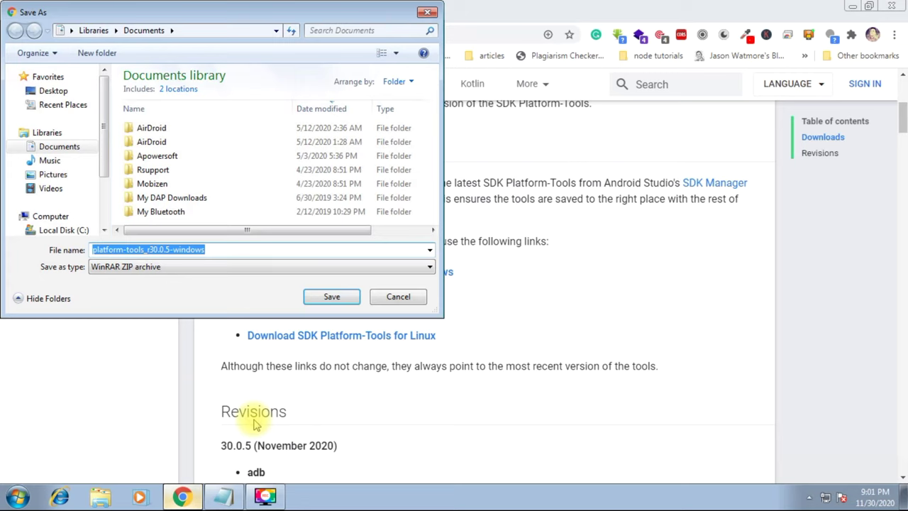
{"action": "left_click", "coordinate": [330, 297]}
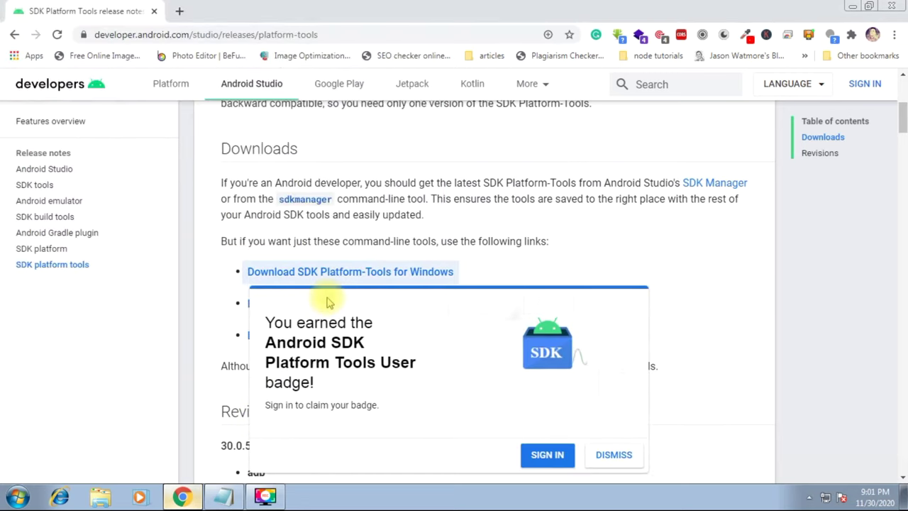
{"action": "left_click", "coordinate": [604, 418]}
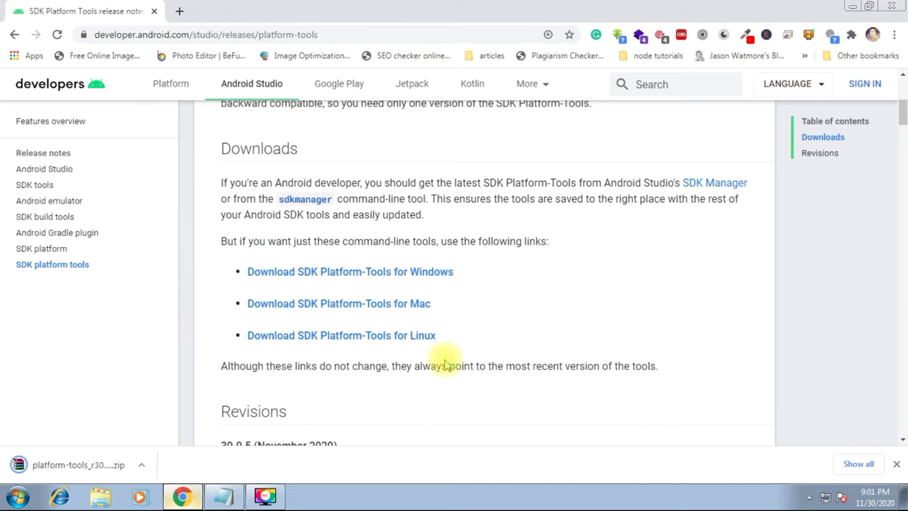
Return to Notepad and add "Step 2: Extract the downloaded SDK-Platform tool." below Step 1, separated by a blank line.
{"action": "left_click", "coordinate": [181, 500]}
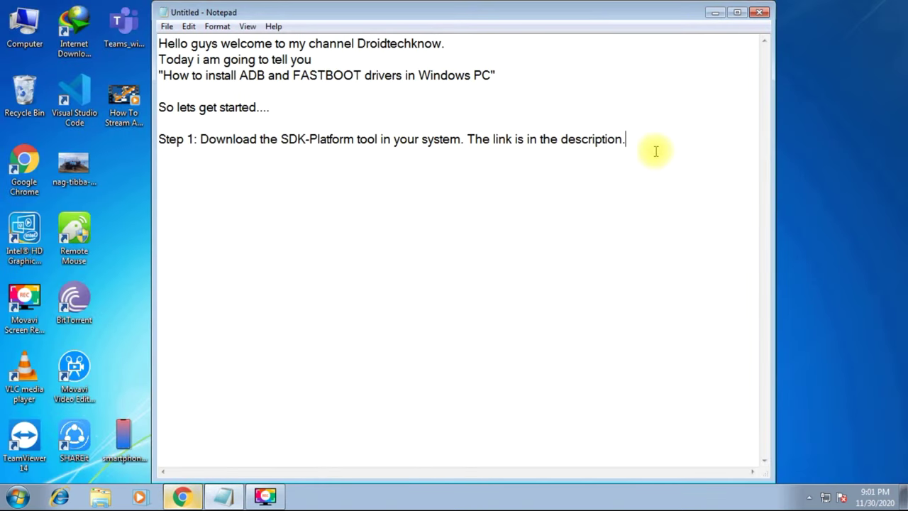
{"action": "key", "text": "Return"}
{"action": "key", "text": "Return"}
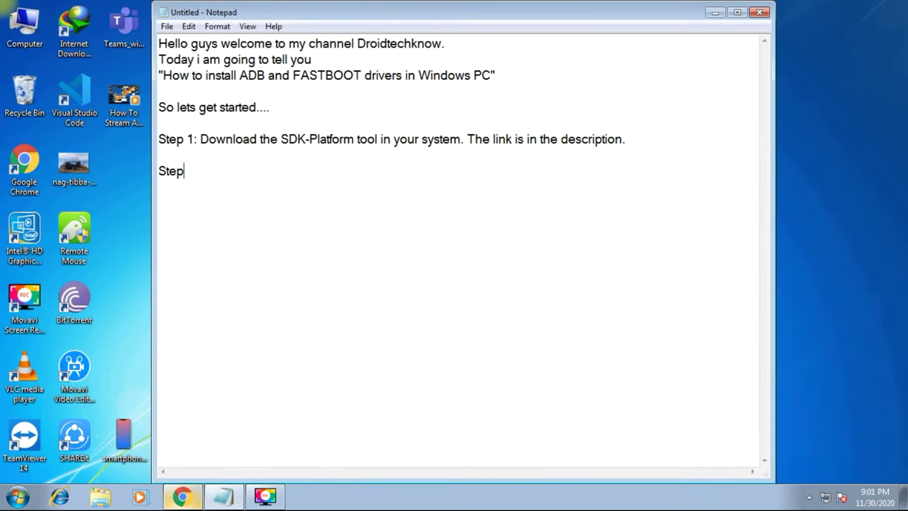
{"action": "type", "text": "Step 2: Extract the downloaded "}
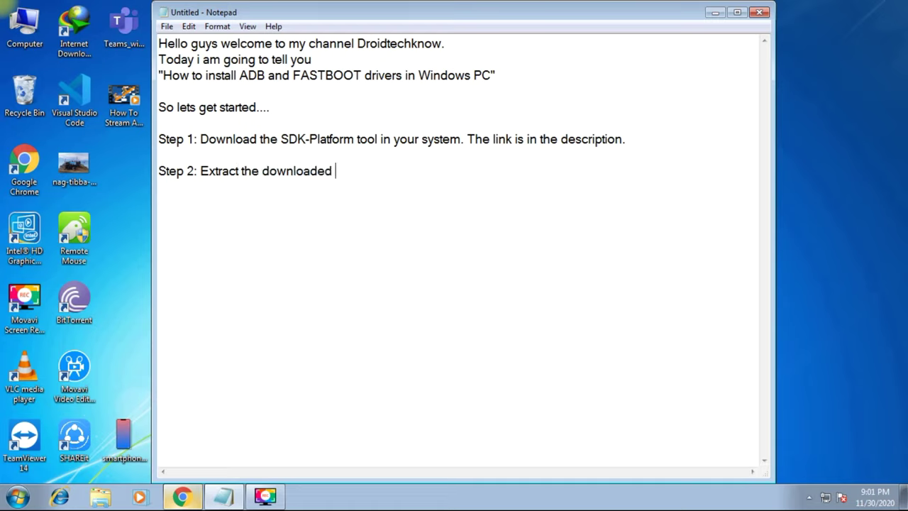
{"action": "type", "text": "SDK-Platform tool."}
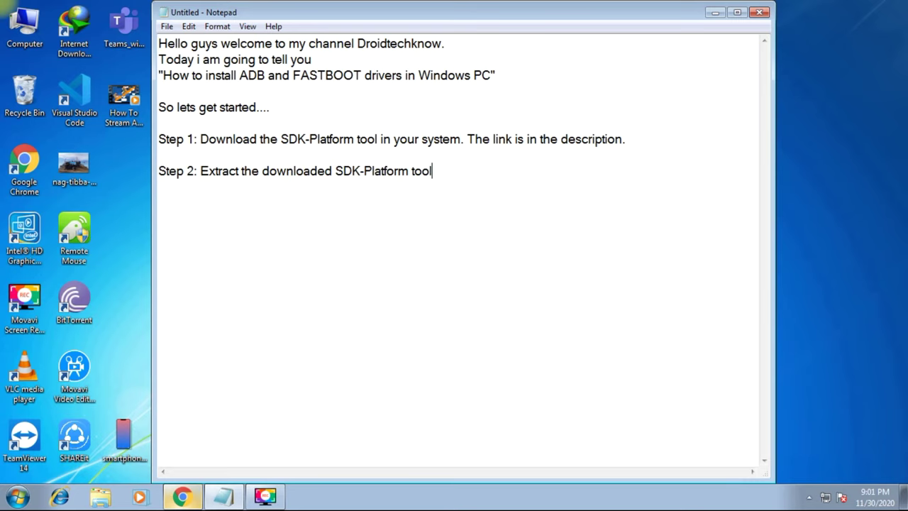
In the Documents library, extract the platform-tools_r30.0.5-windows archive in place and check the contents of the extracted platform-tools folder.
{"action": "double_click", "coordinate": [24, 29]}
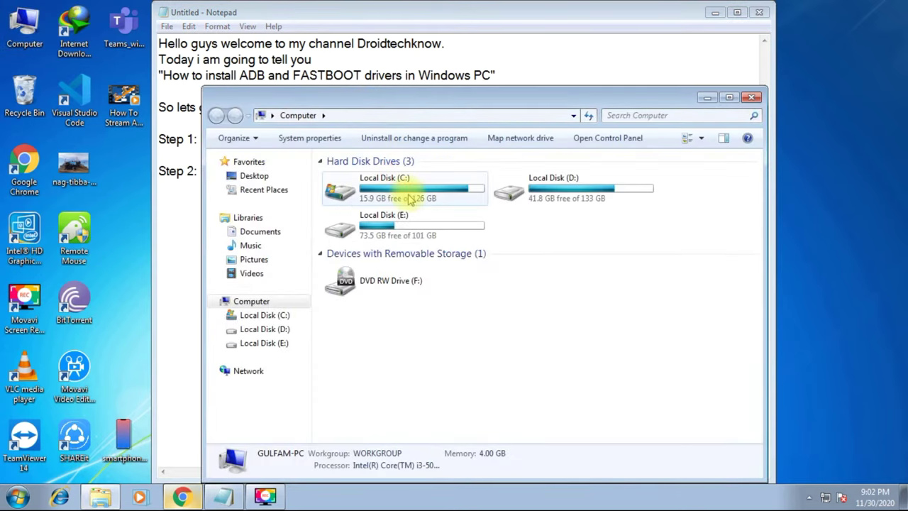
{"action": "left_click", "coordinate": [252, 232]}
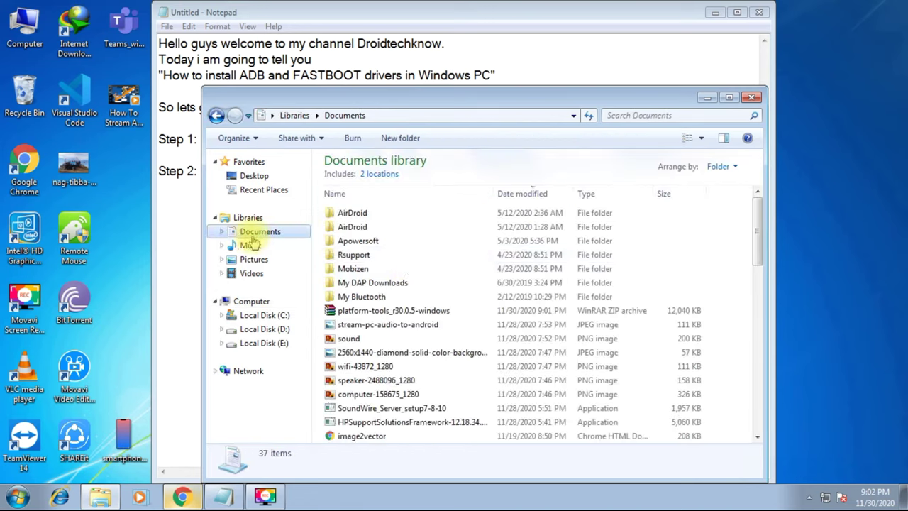
{"action": "scroll", "coordinate": [446, 286], "scroll_direction": "down", "scroll_amount": 3}
{"action": "scroll", "coordinate": [447, 287], "scroll_direction": "down", "scroll_amount": 3}
{"action": "scroll", "coordinate": [447, 288], "scroll_direction": "up", "scroll_amount": 5}
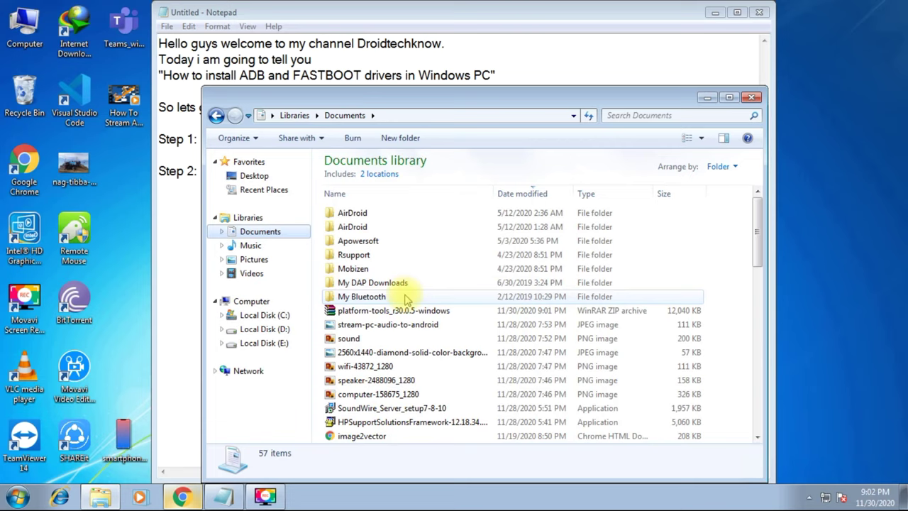
{"action": "left_click", "coordinate": [389, 312]}
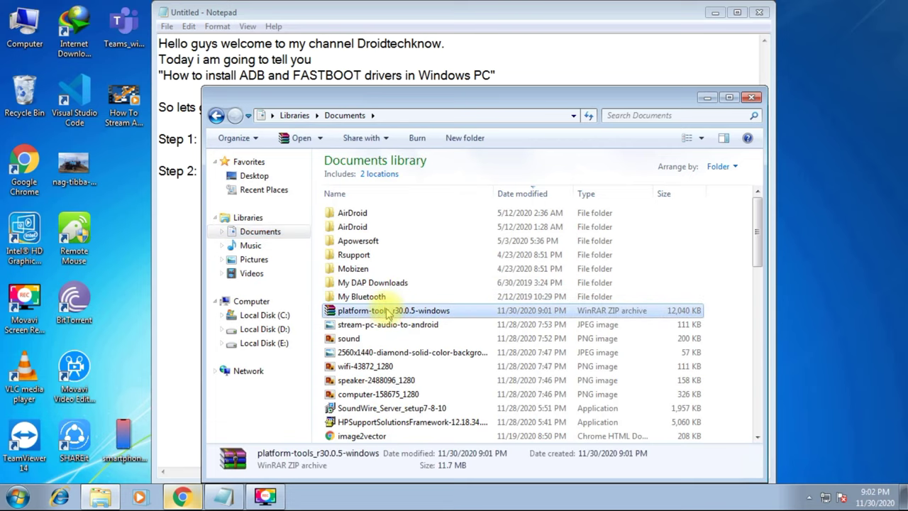
{"action": "right_click", "coordinate": [388, 311]}
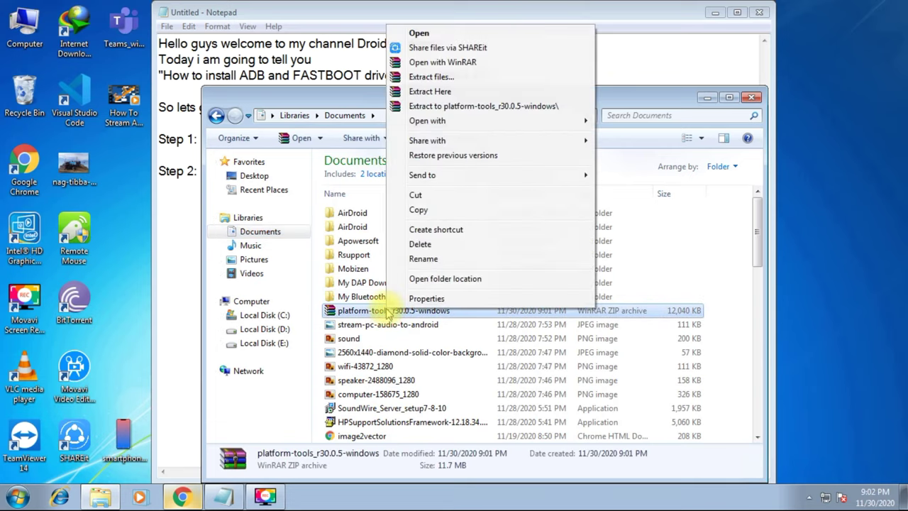
{"action": "left_click", "coordinate": [443, 92]}
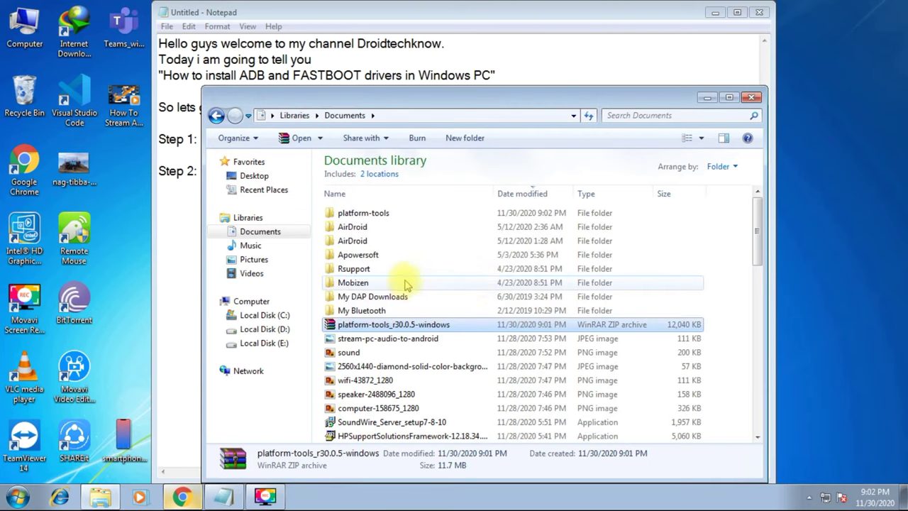
{"action": "double_click", "coordinate": [375, 212]}
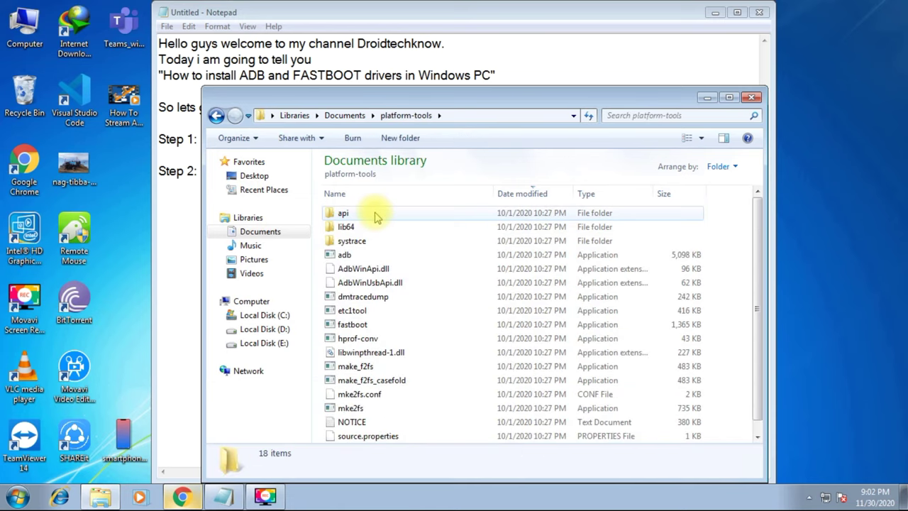
{"action": "left_click", "coordinate": [216, 114]}
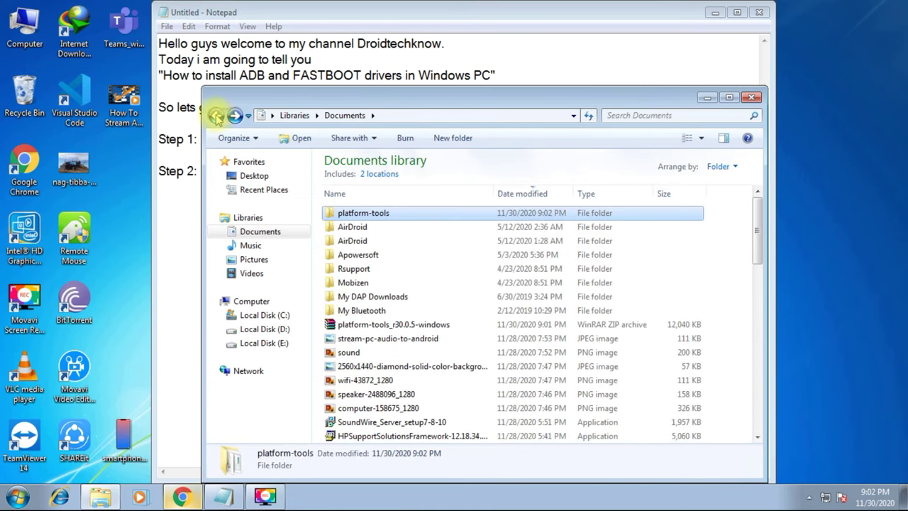
Back in Notepad, add the line "Step 3: Now copy platform-tool folder and paste it into C drive." below Step 2.
{"action": "left_click", "coordinate": [179, 223]}
{"action": "key", "text": "Return"}
{"action": "type", "text": "Ste"}
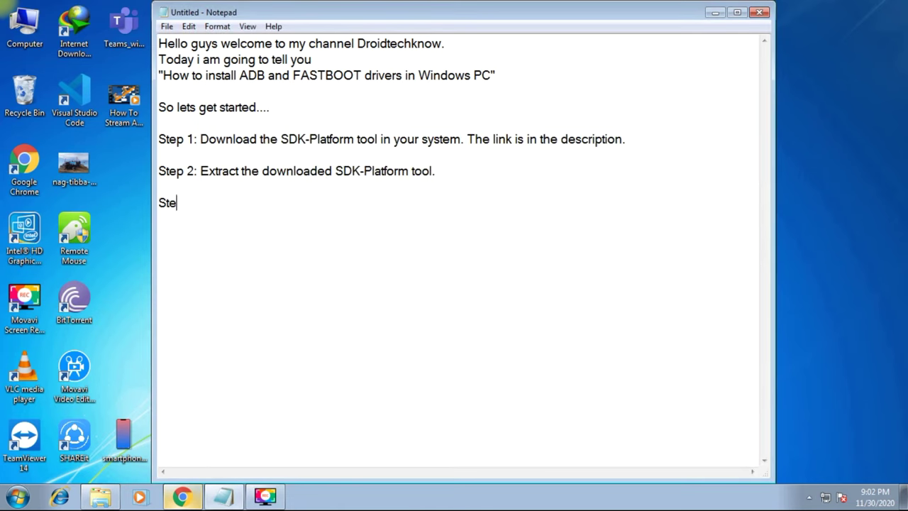
{"action": "type", "text": "p 3: Now copy platform-tool fol"}
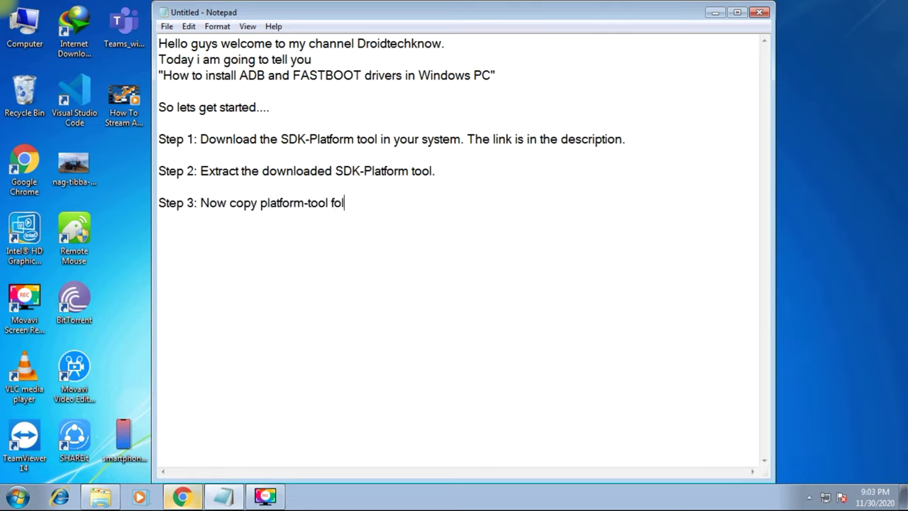
{"action": "type", "text": "der and paste it into C drive."}
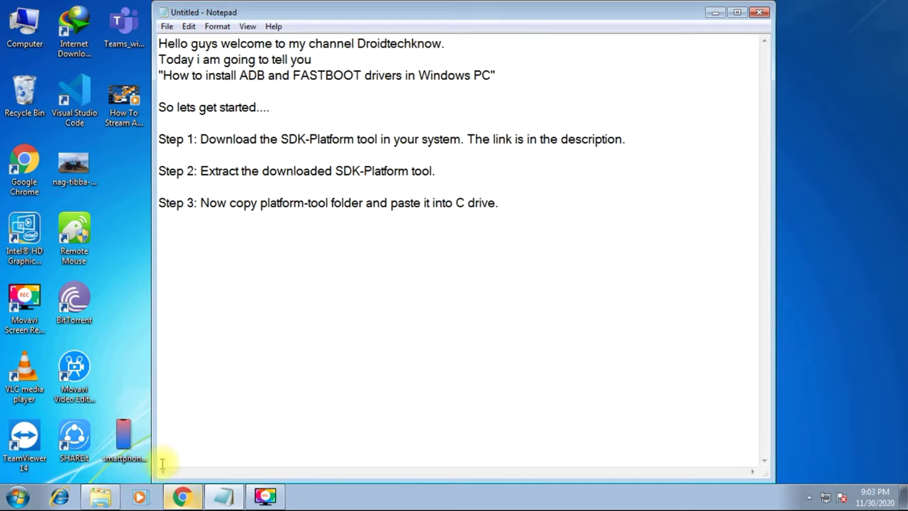
Return to the Documents library in Windows Explorer and copy the extracted platform-tools folder.
{"action": "left_click", "coordinate": [101, 497]}
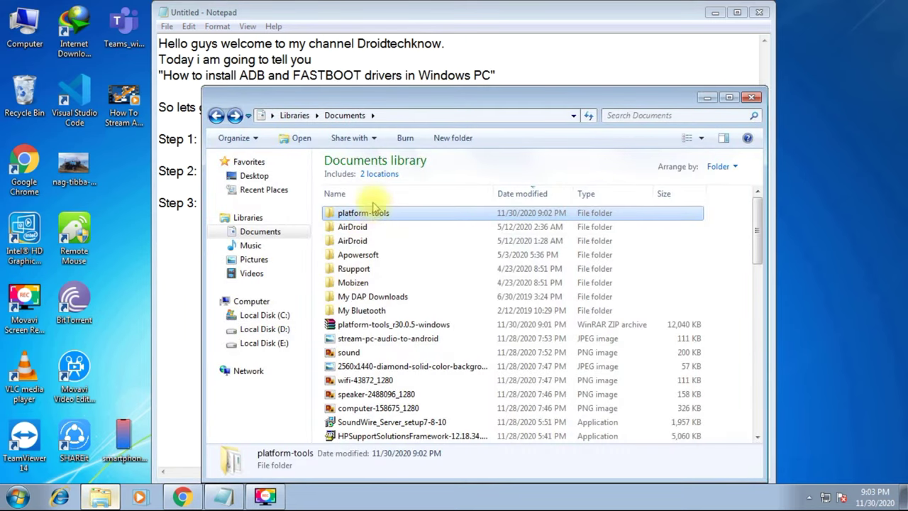
{"action": "right_click", "coordinate": [342, 213]}
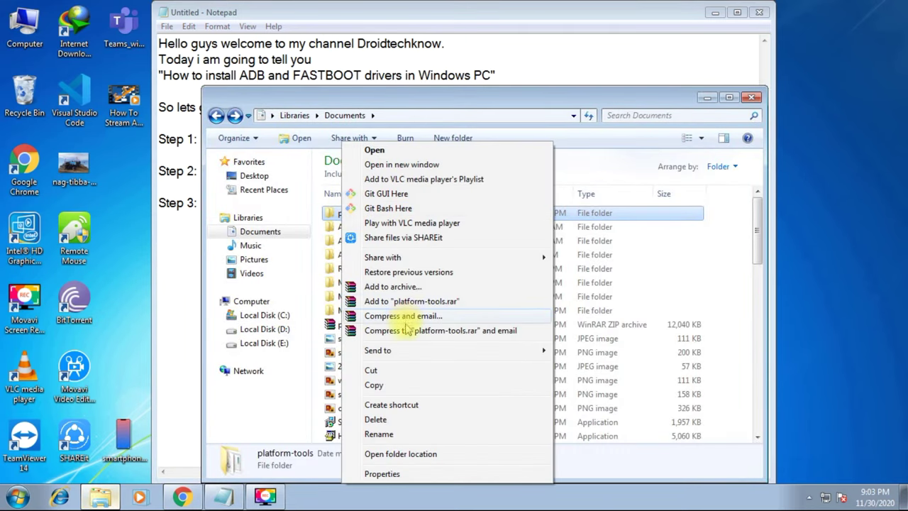
{"action": "left_click", "coordinate": [376, 385]}
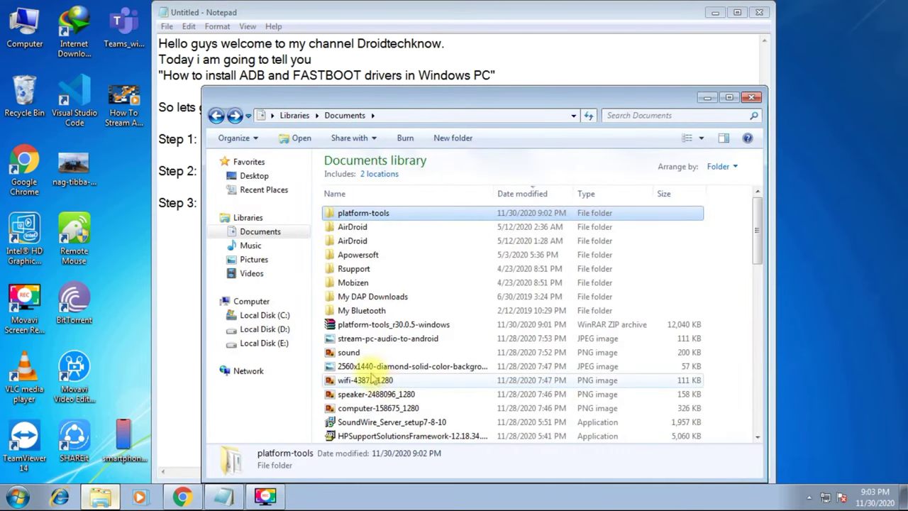
Create a new folder named Android in the root of Local Disk (C:).
{"action": "left_click", "coordinate": [271, 317]}
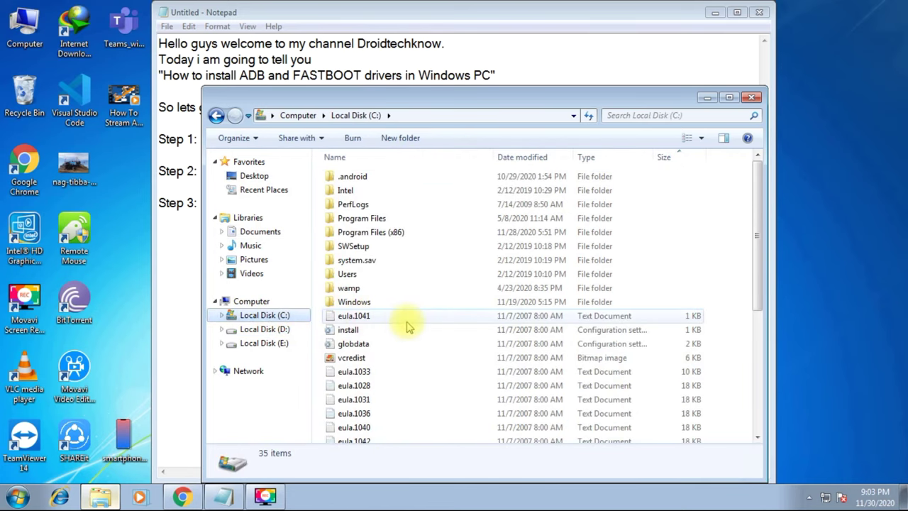
{"action": "scroll", "coordinate": [408, 327], "scroll_direction": "down", "scroll_amount": 2}
{"action": "scroll", "coordinate": [408, 326], "scroll_direction": "down", "scroll_amount": 3}
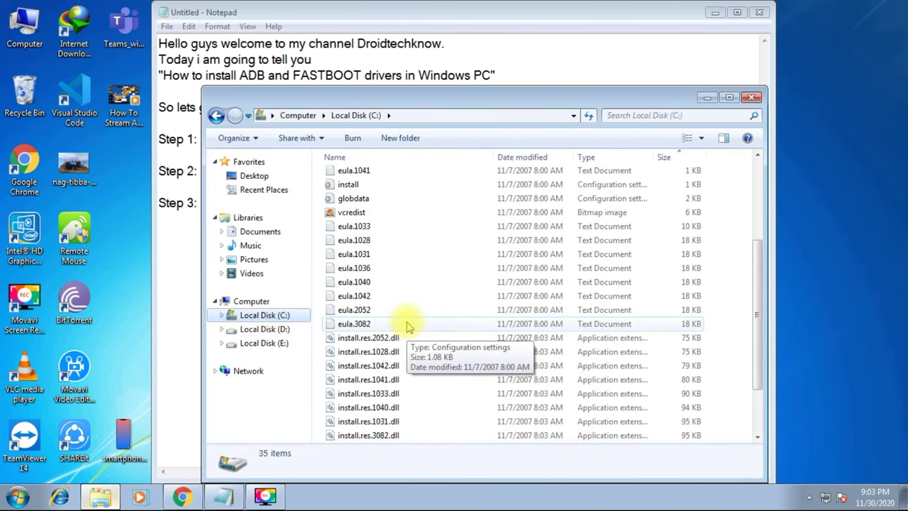
{"action": "scroll", "coordinate": [415, 327], "scroll_direction": "up", "scroll_amount": 5}
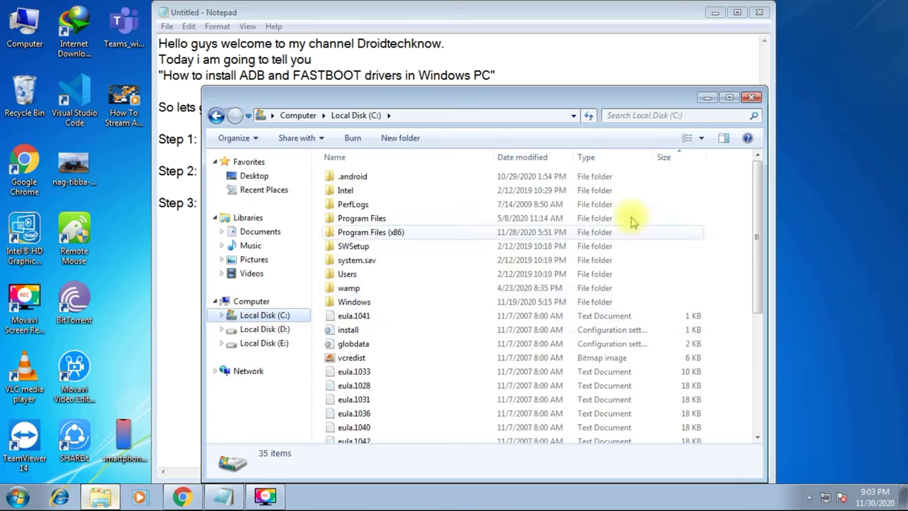
{"action": "right_click", "coordinate": [735, 179]}
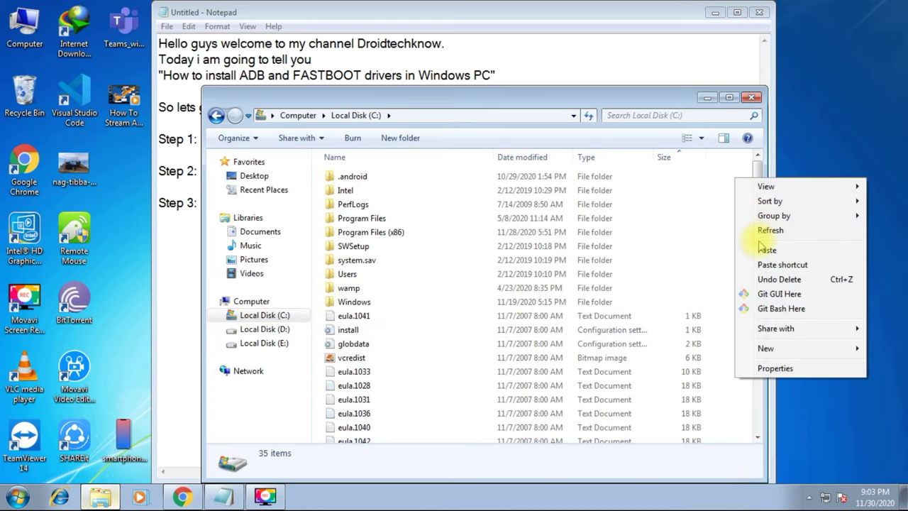
{"action": "mouse_move", "coordinate": [766, 349]}
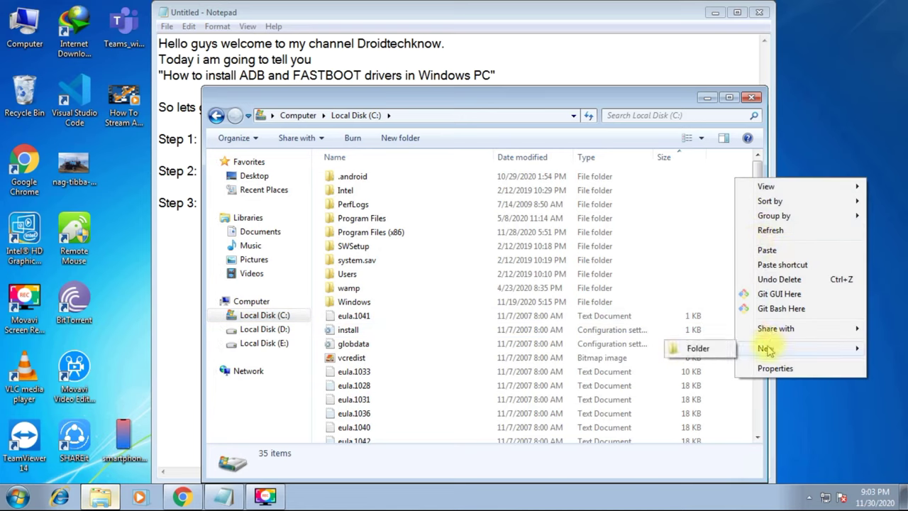
{"action": "left_click", "coordinate": [722, 350]}
{"action": "type", "text": "Android"}
{"action": "key", "text": "Return"}
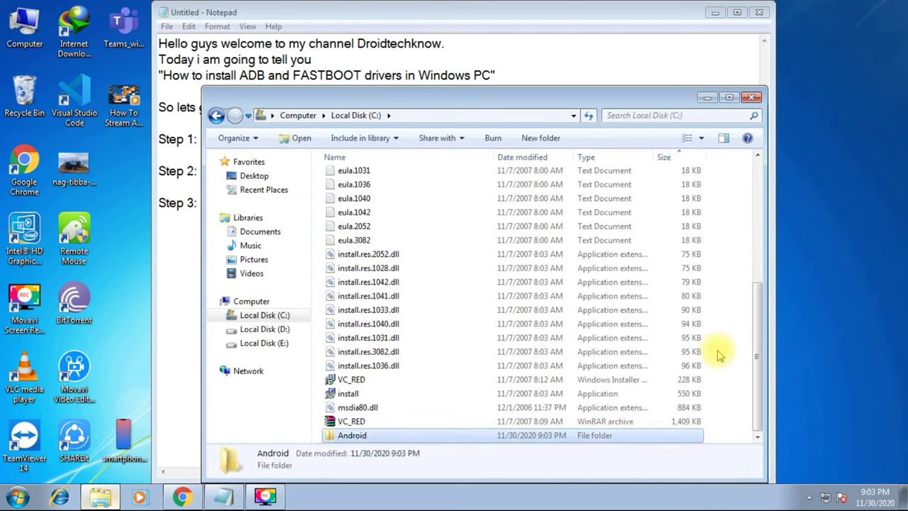
Paste the copied platform-tools folder into the new Android folder on the C drive.
{"action": "double_click", "coordinate": [335, 436]}
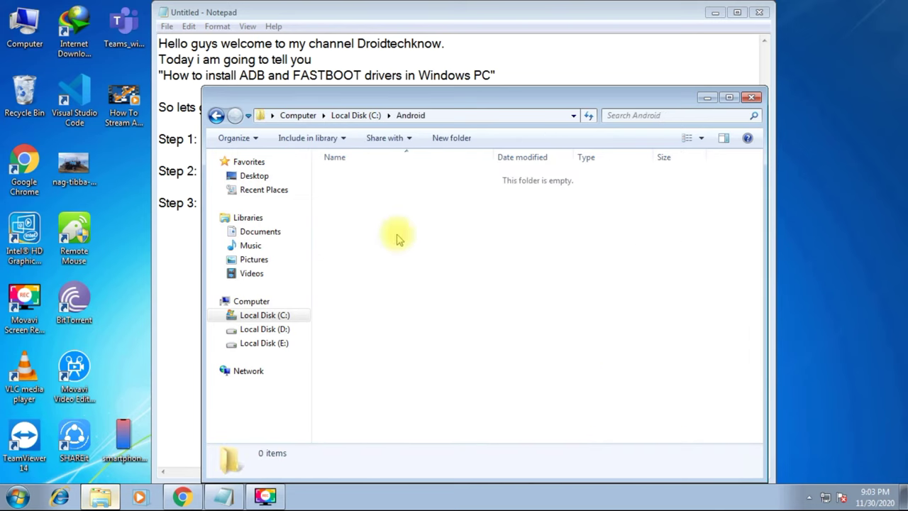
{"action": "right_click", "coordinate": [402, 210]}
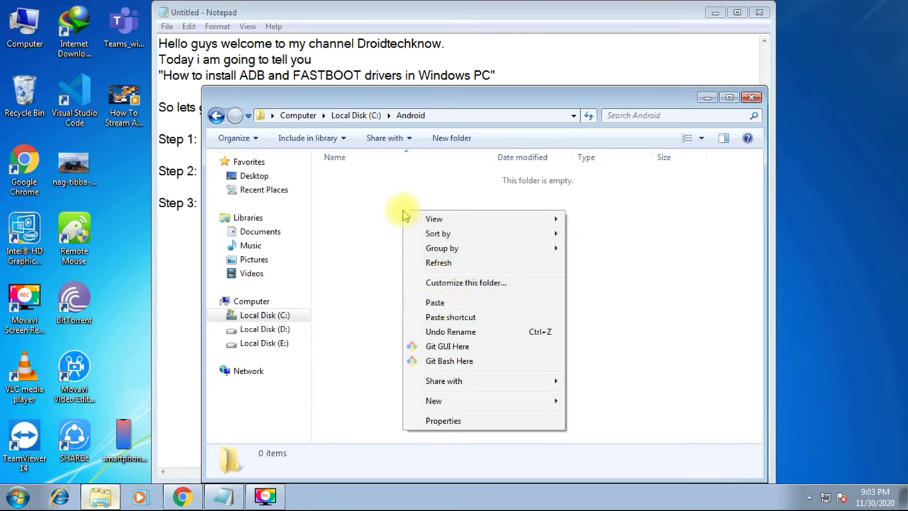
{"action": "left_click", "coordinate": [435, 302]}
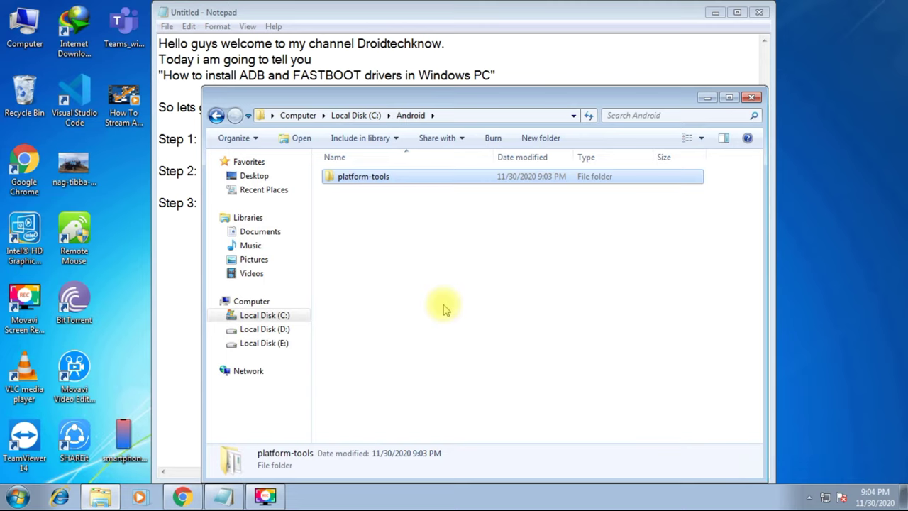
{"action": "left_click", "coordinate": [427, 264]}
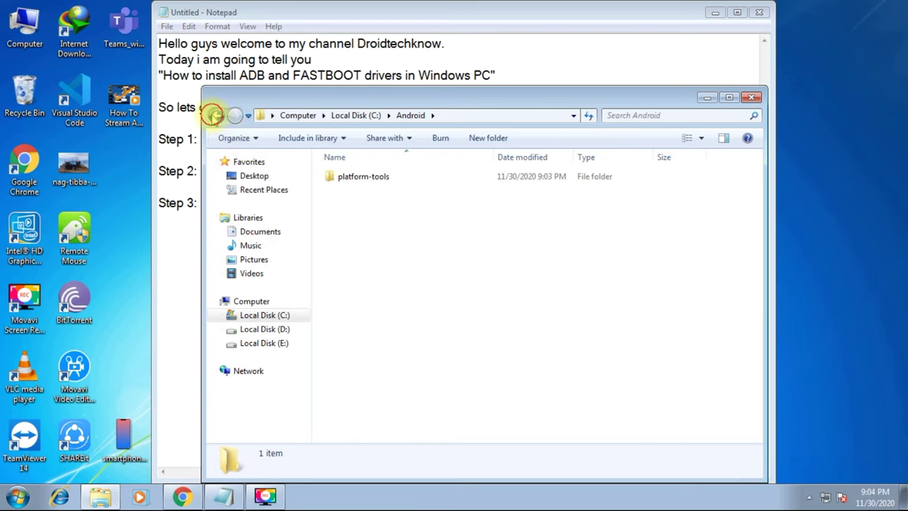
Go back to the C drive root and check the Android folder and the contents of its platform-tools subfolder.
{"action": "left_click", "coordinate": [215, 114]}
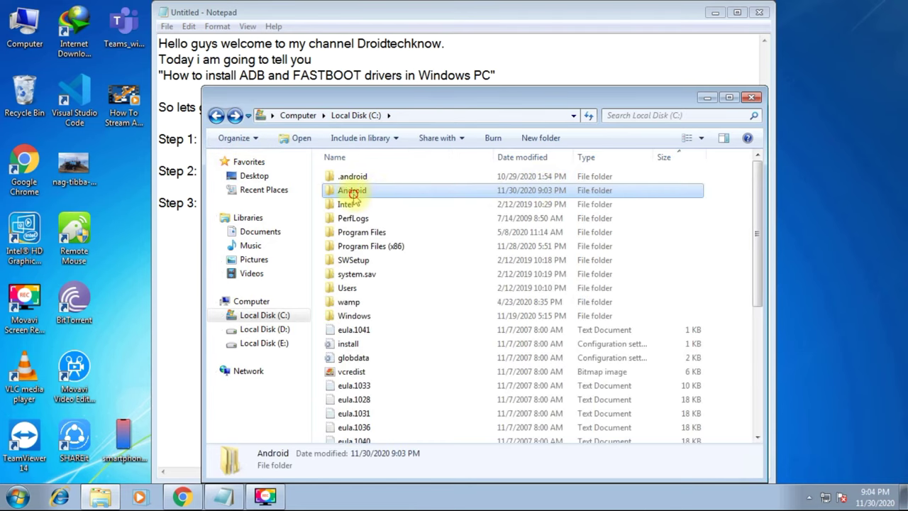
{"action": "double_click", "coordinate": [353, 192]}
{"action": "double_click", "coordinate": [383, 178]}
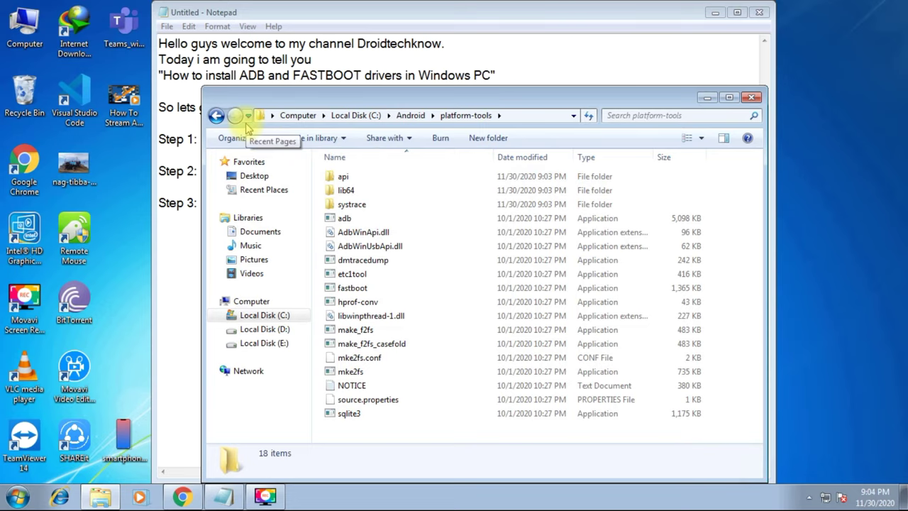
{"action": "left_click", "coordinate": [217, 115]}
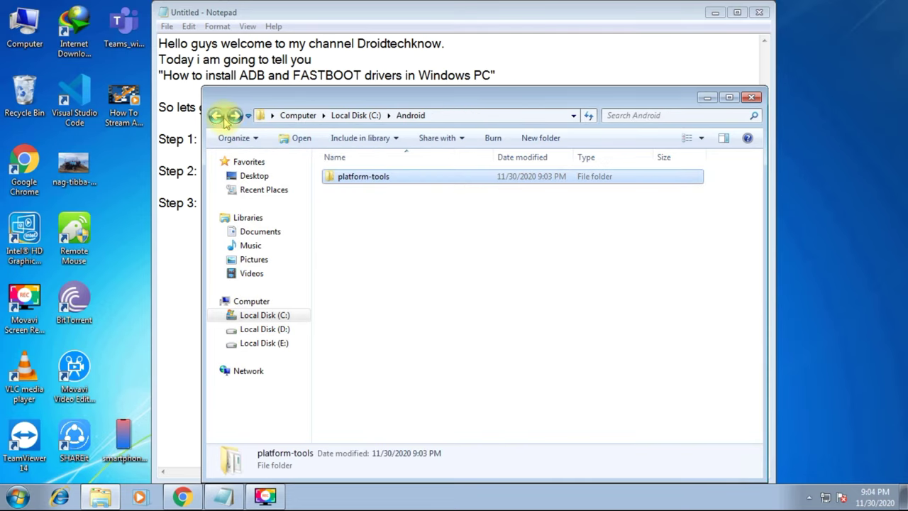
Return to Notepad and add "Step 4: Edit Windows Enviroment Variable." below Step 3, separated by a blank line.
{"action": "left_click", "coordinate": [182, 284]}
{"action": "left_click", "coordinate": [506, 203]}
{"action": "key", "text": "Return"}
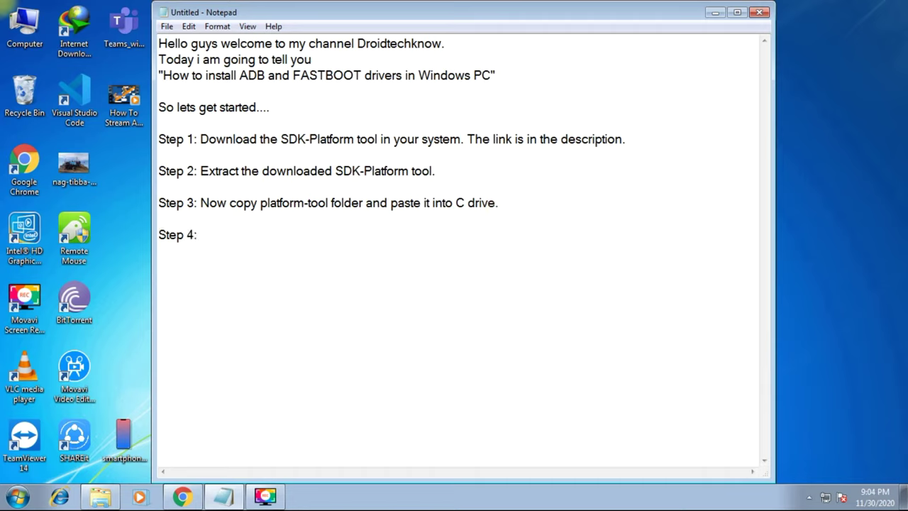
{"action": "type", "text": "Step 4: Edit Windows "}
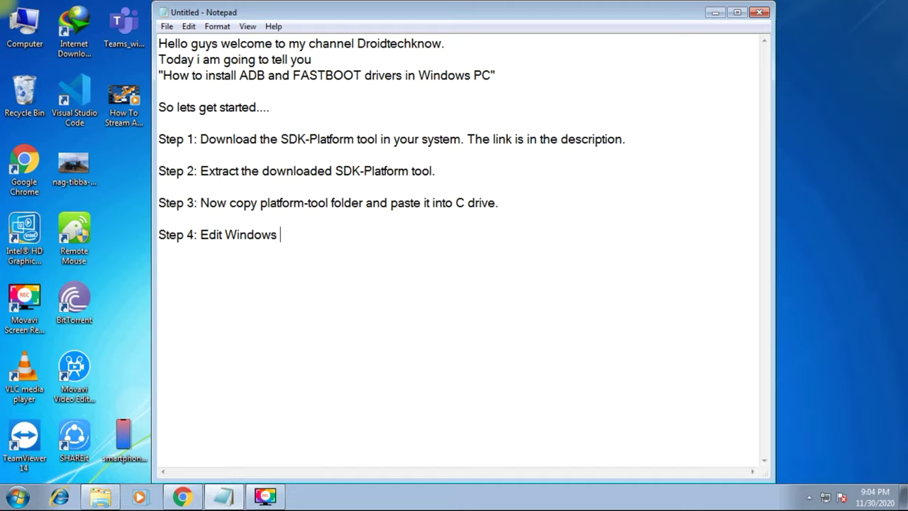
{"action": "type", "text": "Enviroment Variable."}
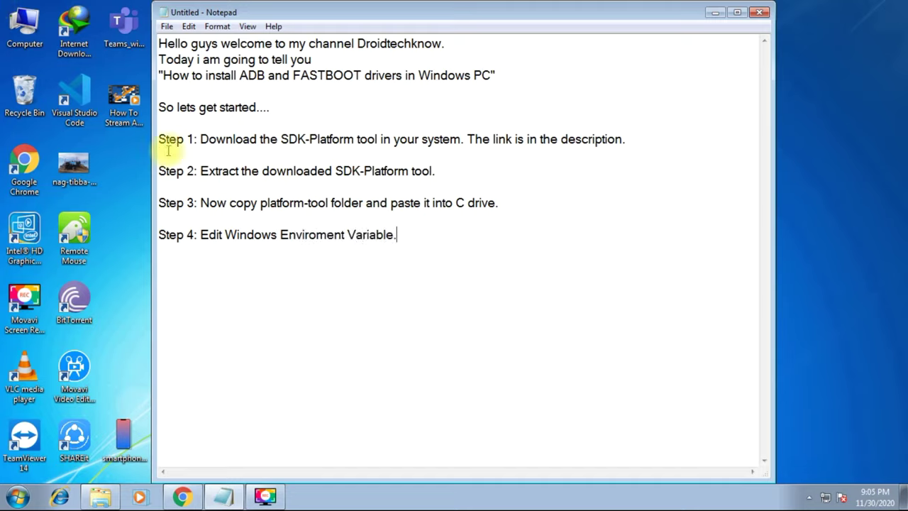
Open the Environment Variables dialog from the computer's advanced system settings and select the Path system variable.
{"action": "left_click", "coordinate": [124, 160]}
{"action": "right_click", "coordinate": [39, 27]}
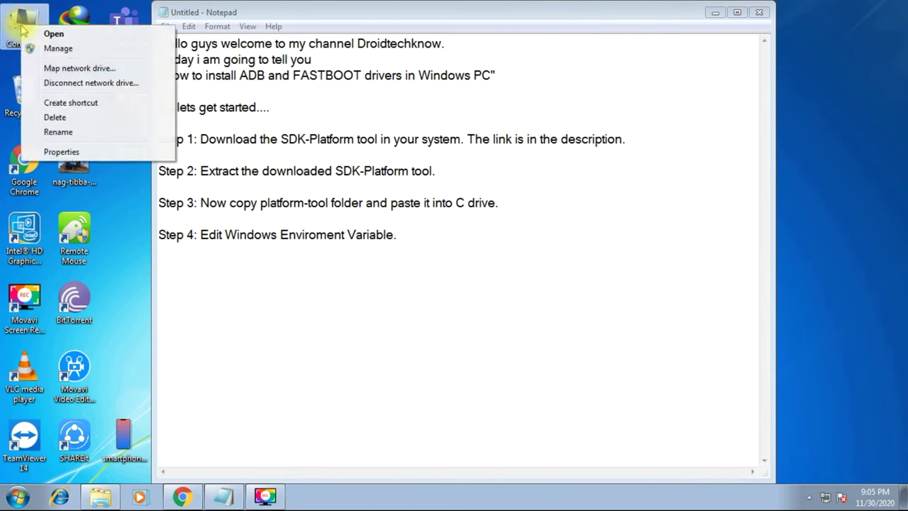
{"action": "left_click", "coordinate": [61, 151]}
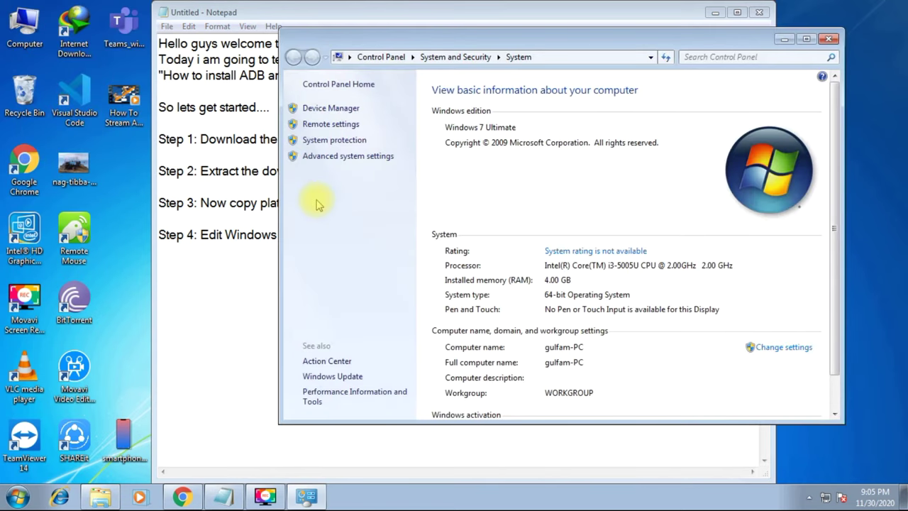
{"action": "left_click", "coordinate": [364, 160]}
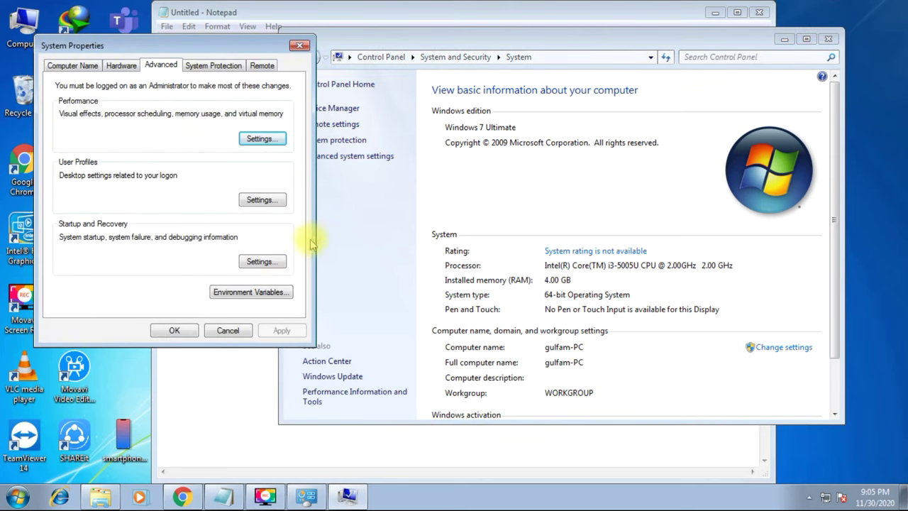
{"action": "left_click", "coordinate": [218, 292]}
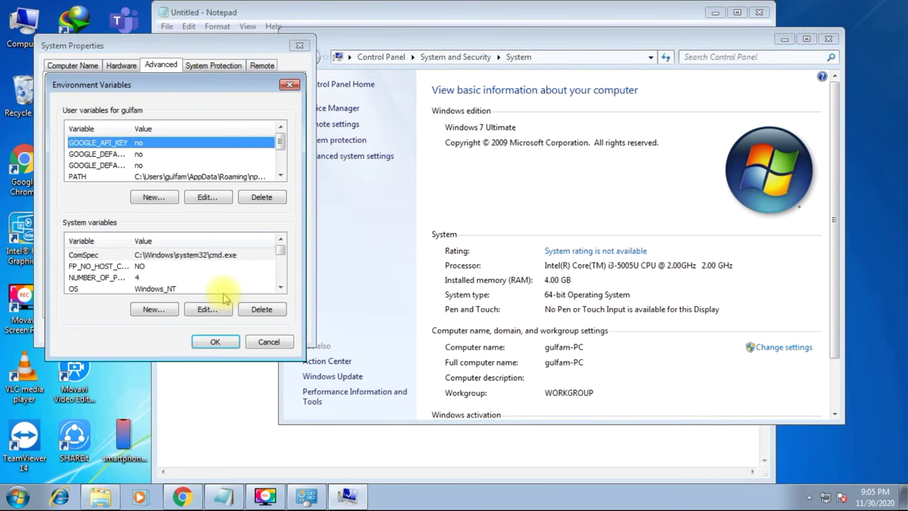
{"action": "left_click", "coordinate": [177, 277]}
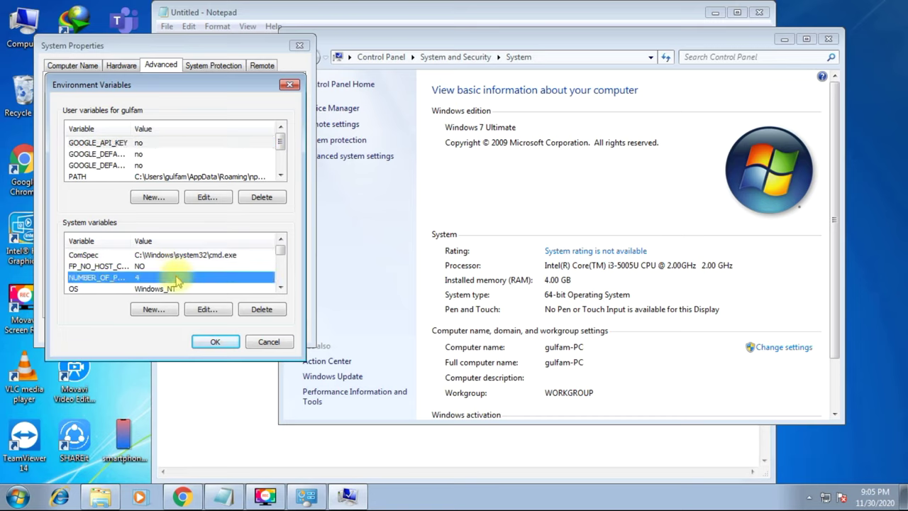
{"action": "key", "text": "p"}
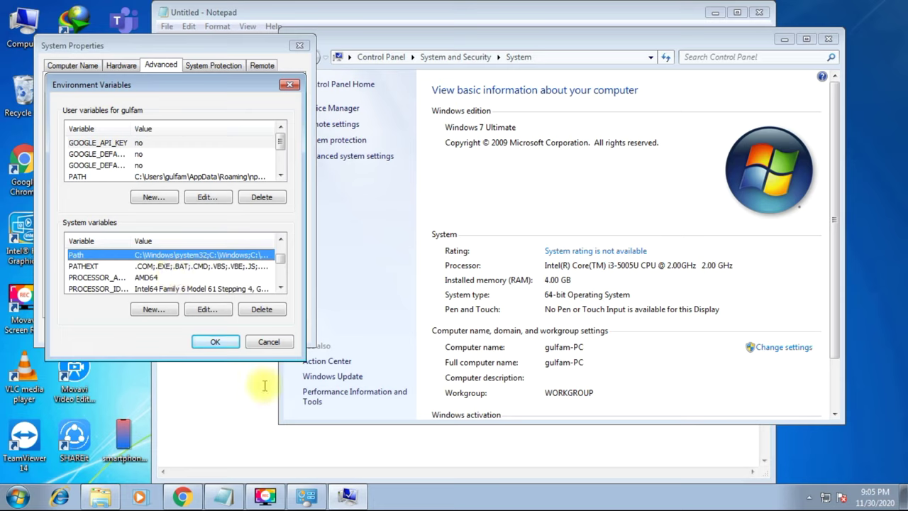
In Notepad, add "Step 5: Now copy the platform-tool path into System variable path and end with semicolon." below Step 4, separated by a blank line.
{"action": "left_click", "coordinate": [223, 396]}
{"action": "left_click", "coordinate": [417, 237]}
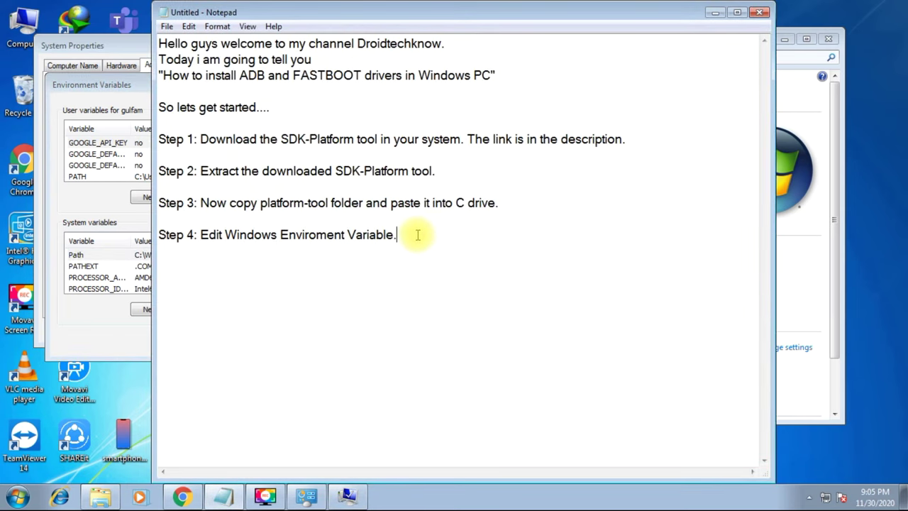
{"action": "type", "text": "Step 5: Now copy the "}
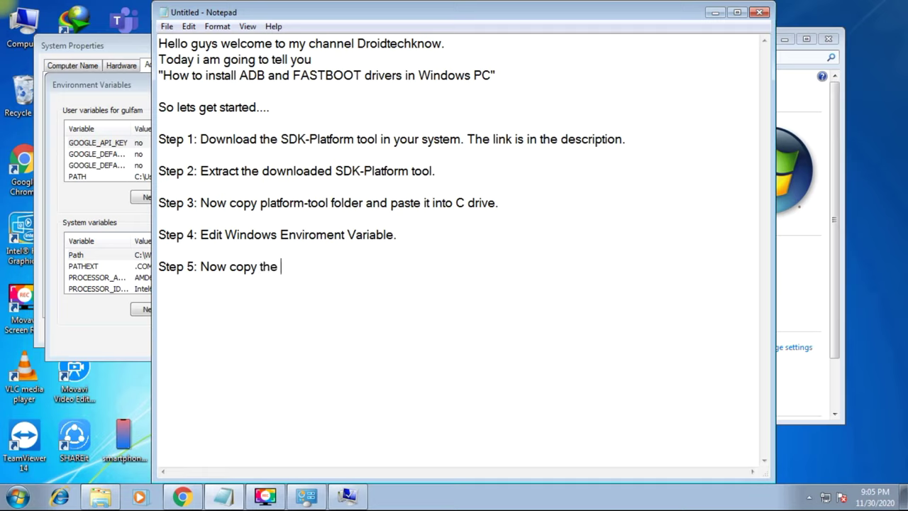
{"action": "type", "text": "platform-tool"}
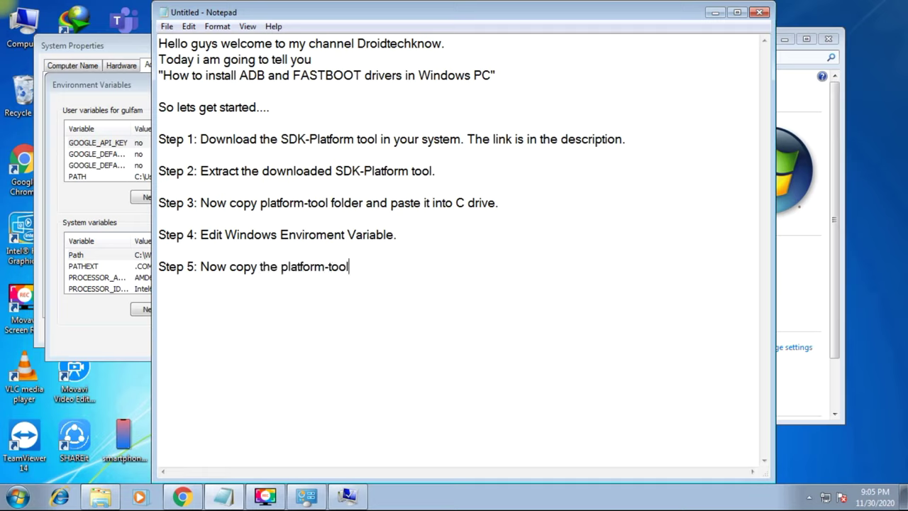
{"action": "type", "text": " path into Syste"}
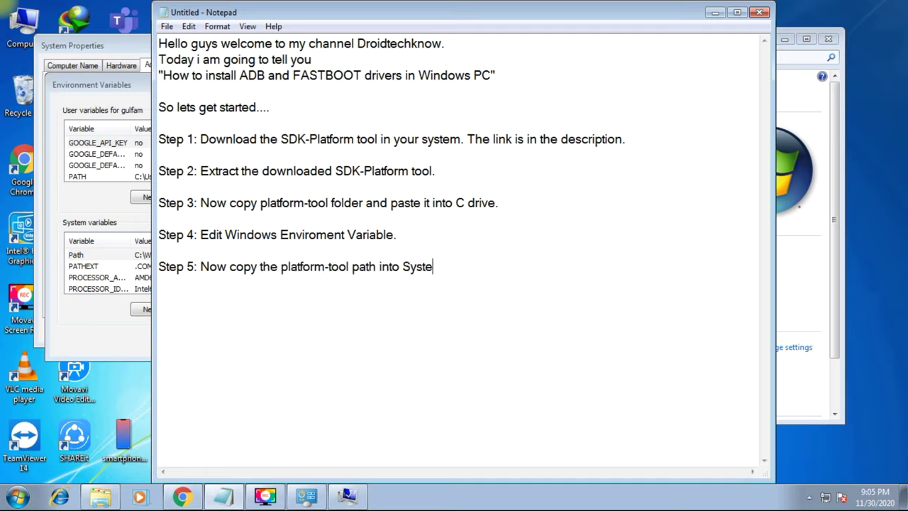
{"action": "type", "text": "m variable path and end wit"}
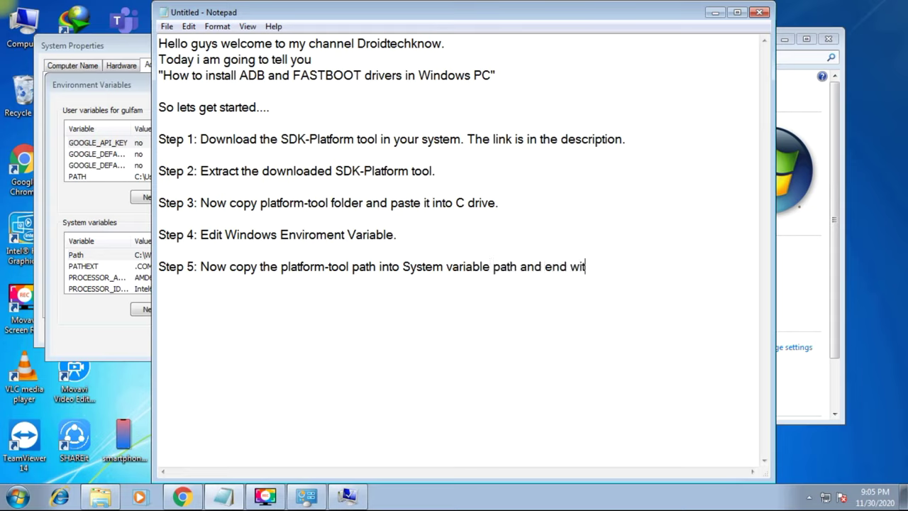
{"action": "type", "text": "h semicolon."}
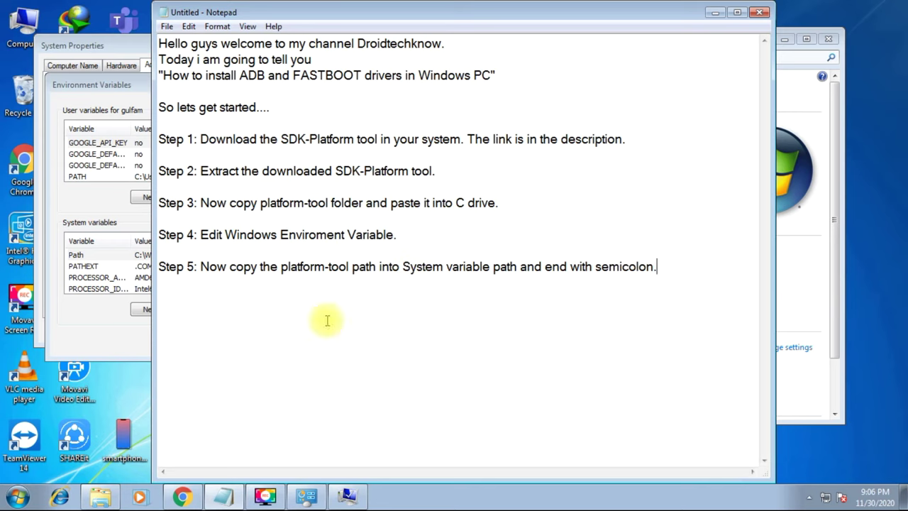
In Windows Explorer, copy the folder path C:\Android\platform-tools as text and return to the Environment Variables dialog.
{"action": "left_click", "coordinate": [100, 496]}
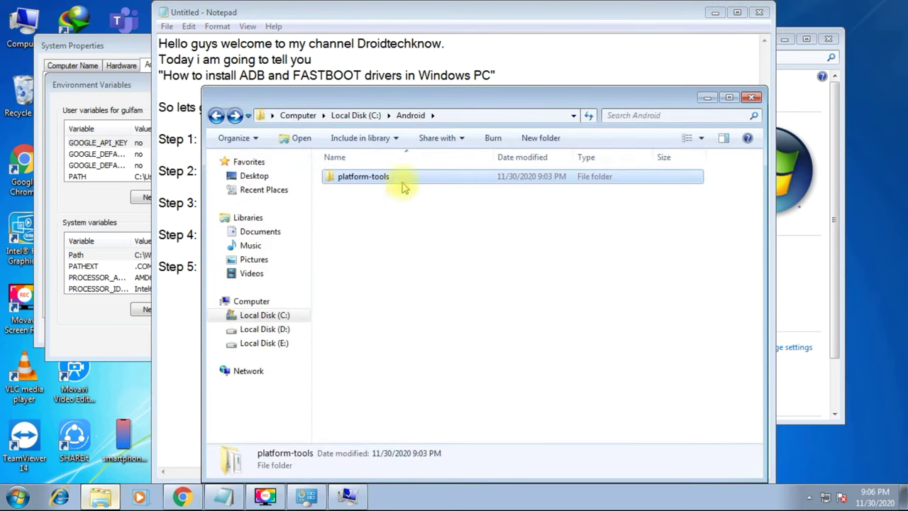
{"action": "left_click", "coordinate": [455, 116]}
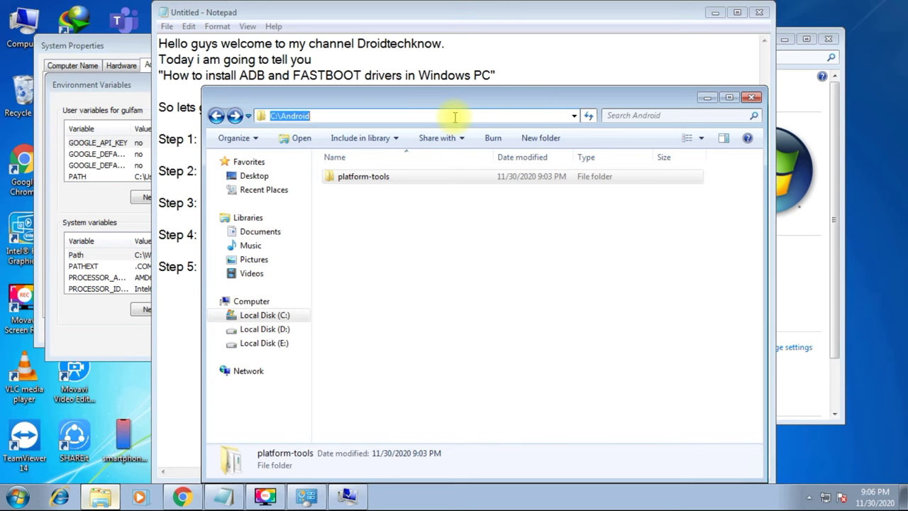
{"action": "double_click", "coordinate": [366, 177]}
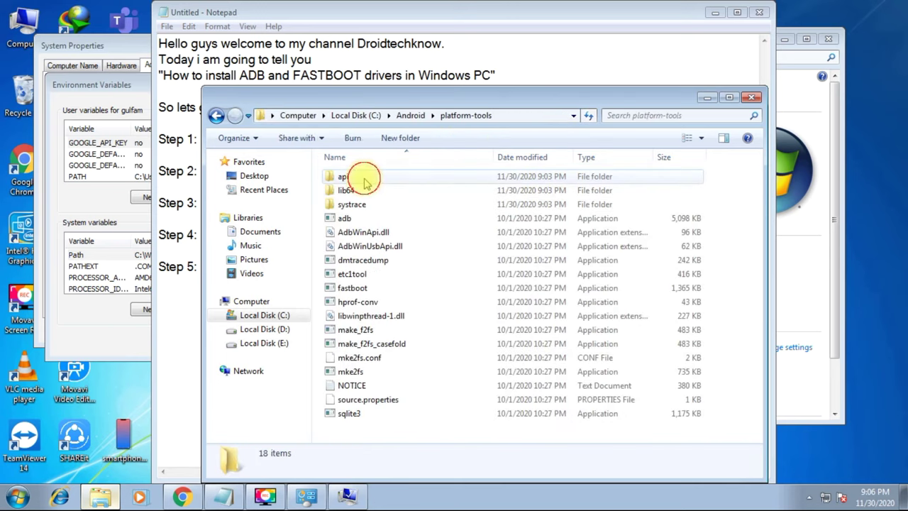
{"action": "left_click", "coordinate": [524, 116]}
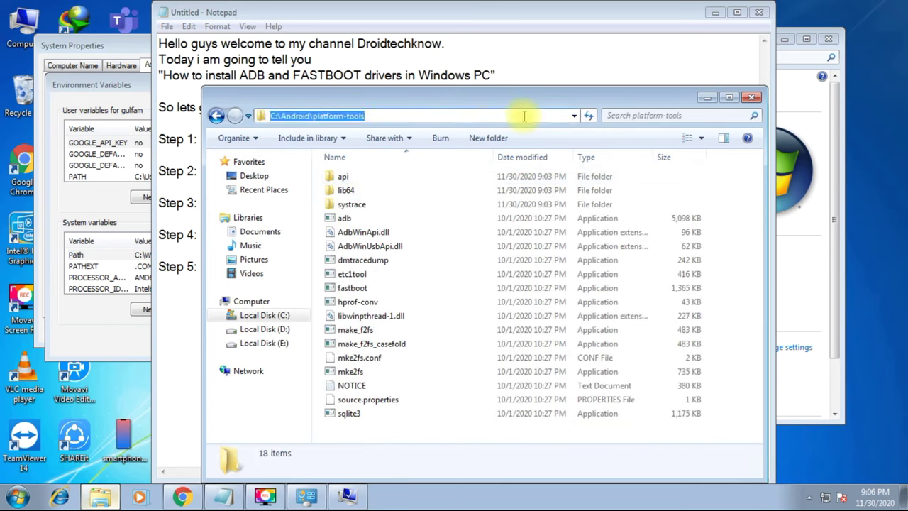
{"action": "right_click", "coordinate": [361, 115]}
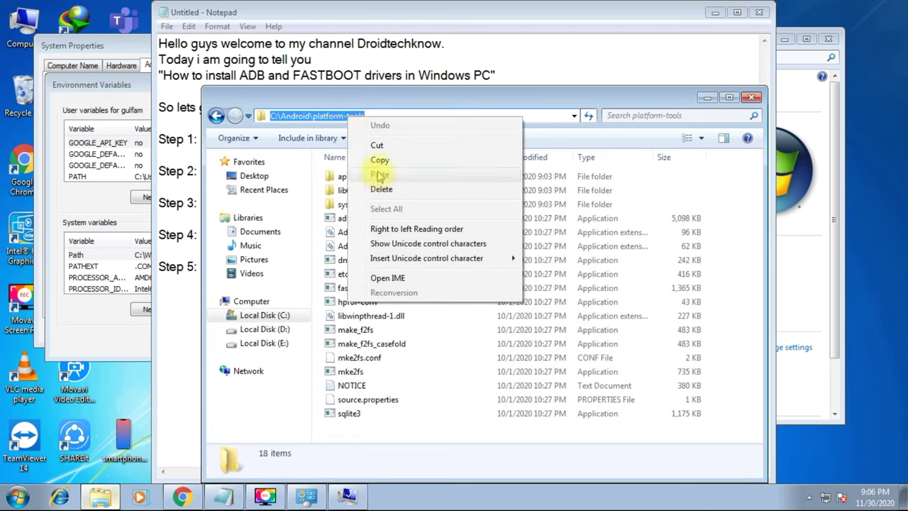
{"action": "left_click", "coordinate": [380, 161]}
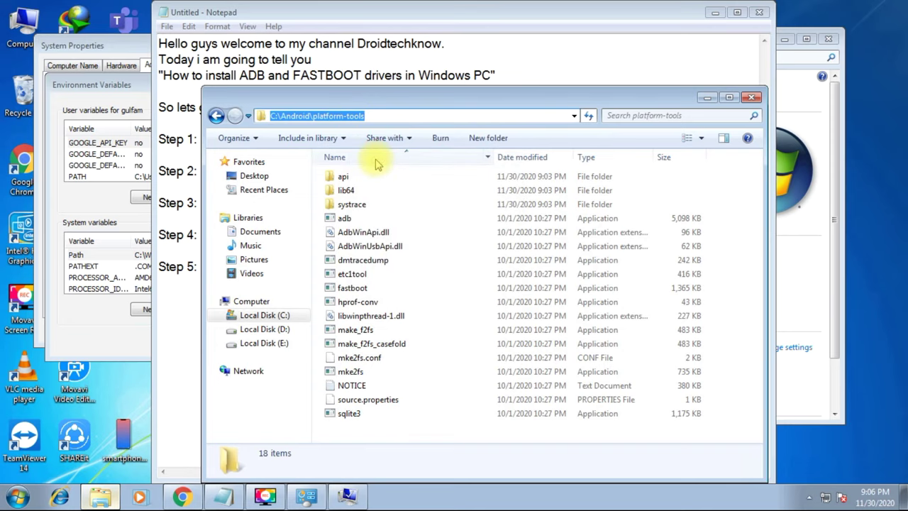
{"action": "left_click", "coordinate": [78, 206]}
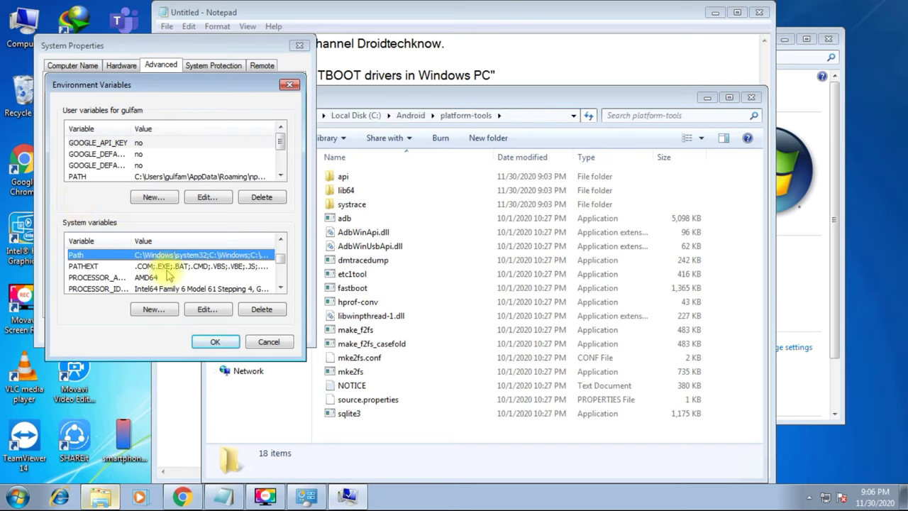
Append ;C:\Android\platform-tools; to the end of the Path system variable's value and save the change, closing all system settings dialogs.
{"action": "left_click", "coordinate": [206, 310]}
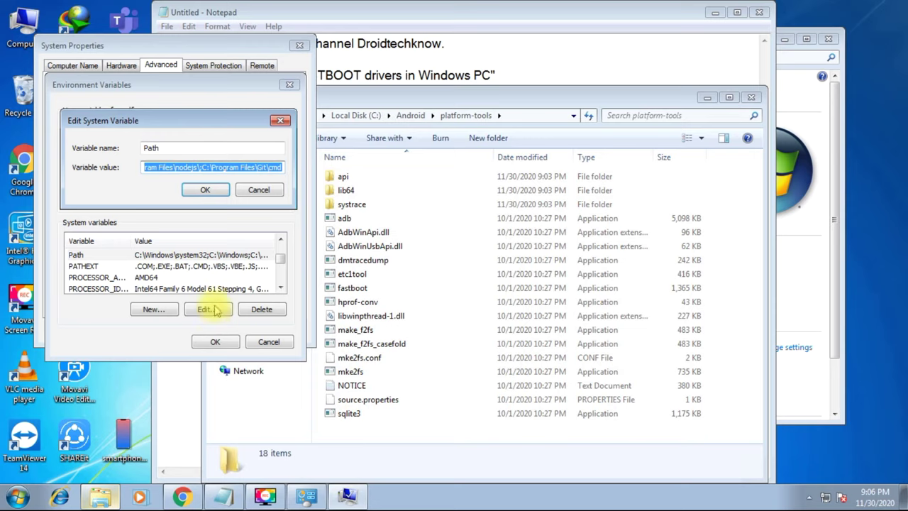
{"action": "left_click", "coordinate": [262, 166]}
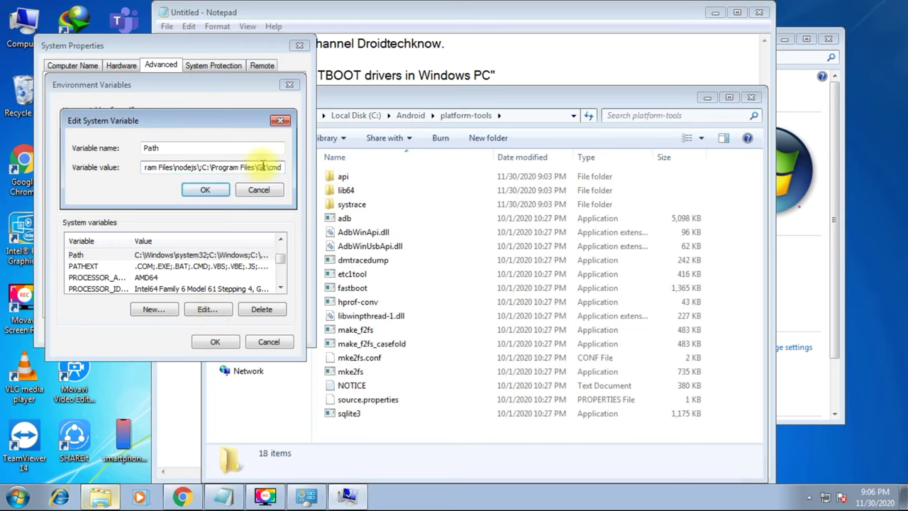
{"action": "type", "text": ";"}
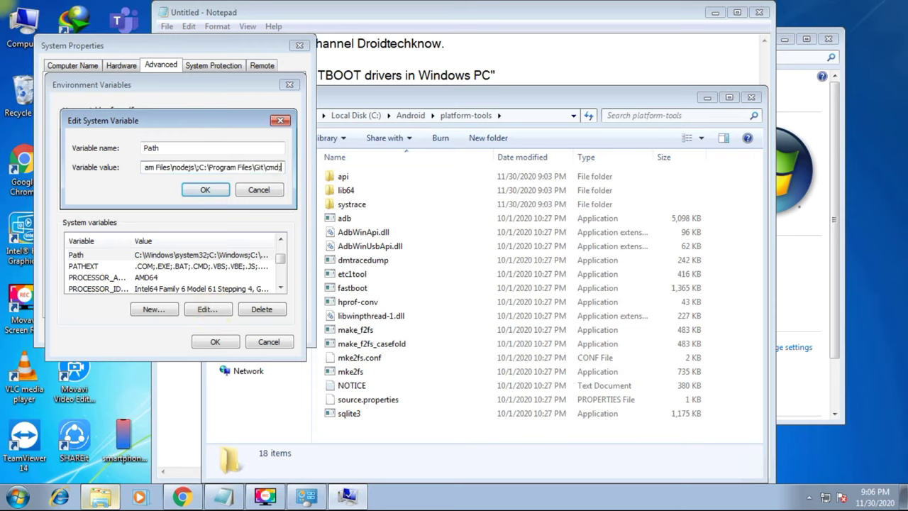
{"action": "key", "text": "ctrl+v"}
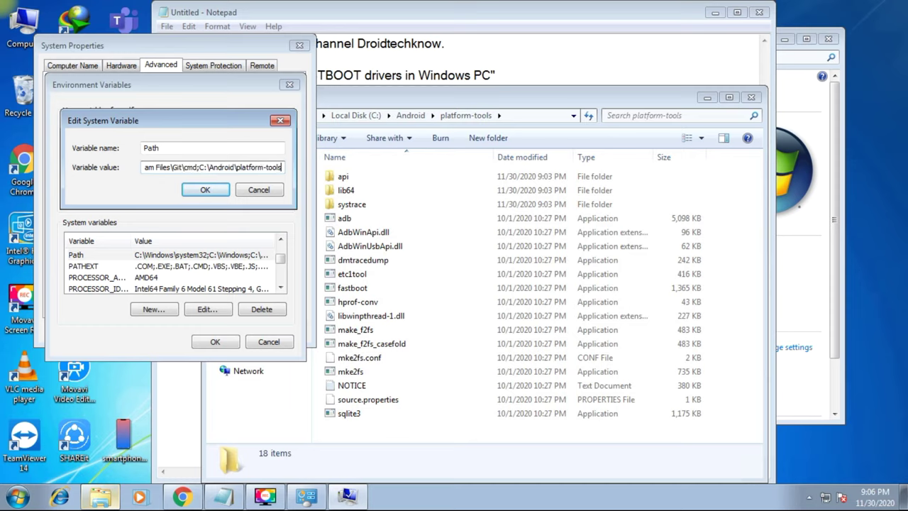
{"action": "type", "text": ";"}
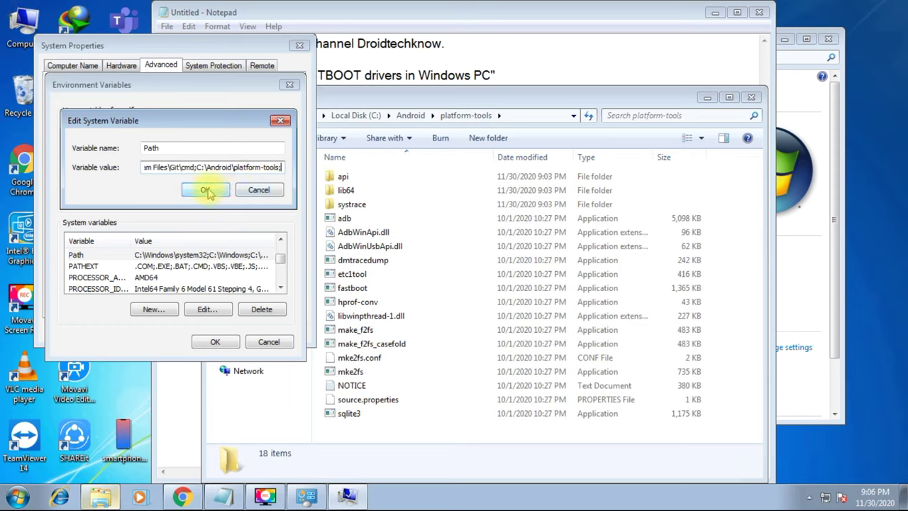
{"action": "left_click", "coordinate": [205, 192]}
{"action": "left_click", "coordinate": [212, 342]}
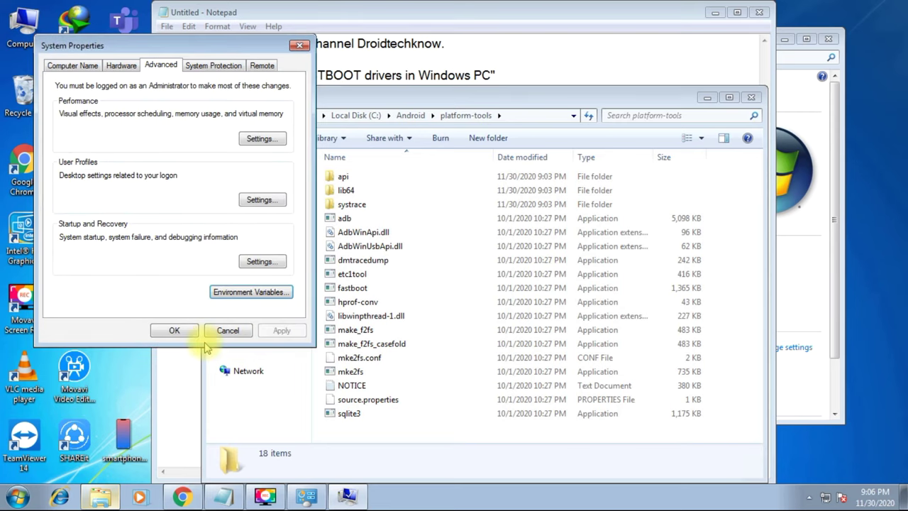
{"action": "left_click", "coordinate": [175, 330]}
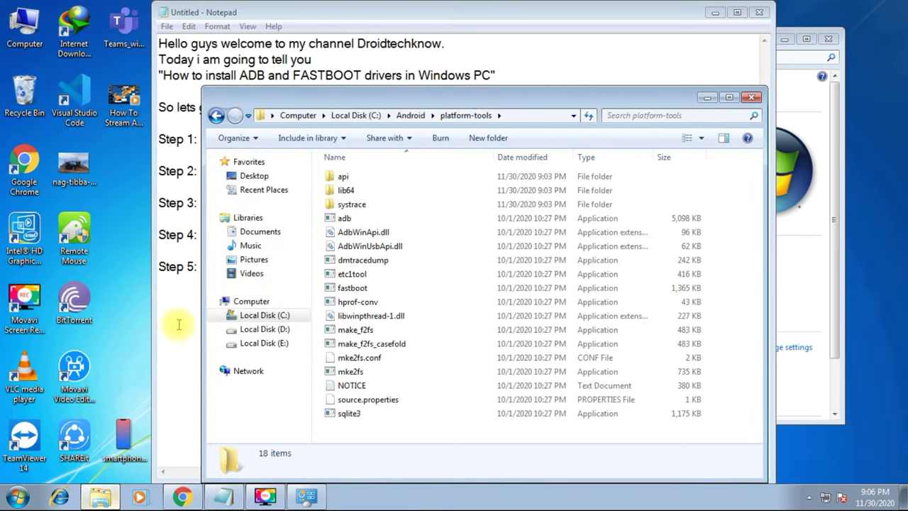
In Notepad, add below Step 5: "You have successfully installed the ADB Fastboot drivers in your PC. Now to check restart your PC and connect the Android device.".
{"action": "left_click", "coordinate": [222, 496]}
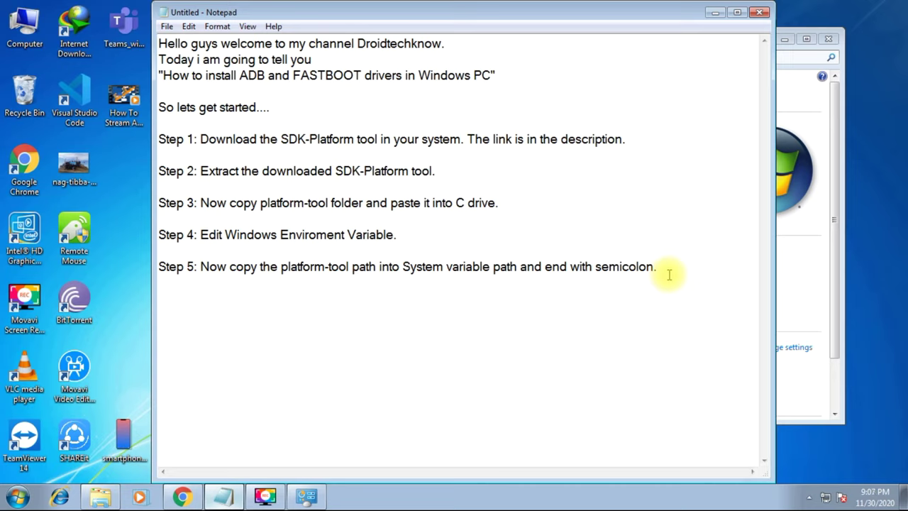
{"action": "key", "text": "Return"}
{"action": "key", "text": "Return"}
{"action": "type", "text": "You have "}
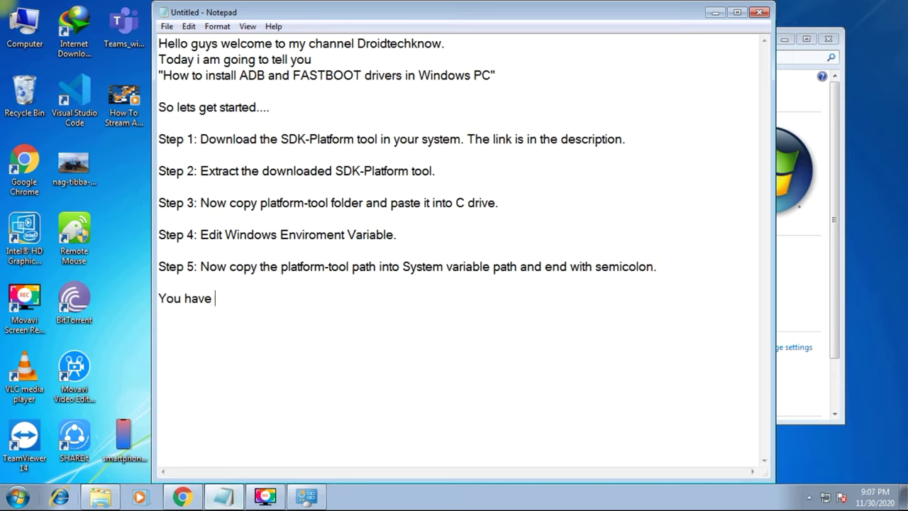
{"action": "type", "text": "successfully installe"}
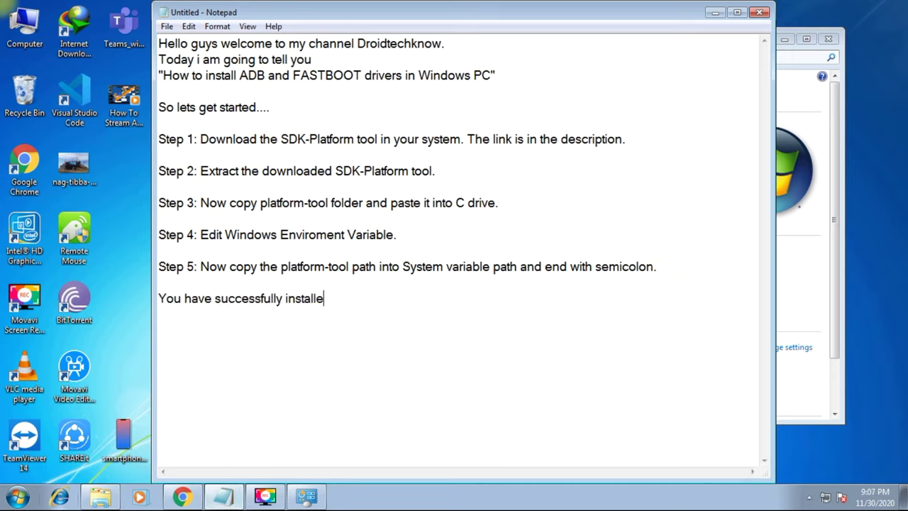
{"action": "type", "text": "d the ADB Fastboot"}
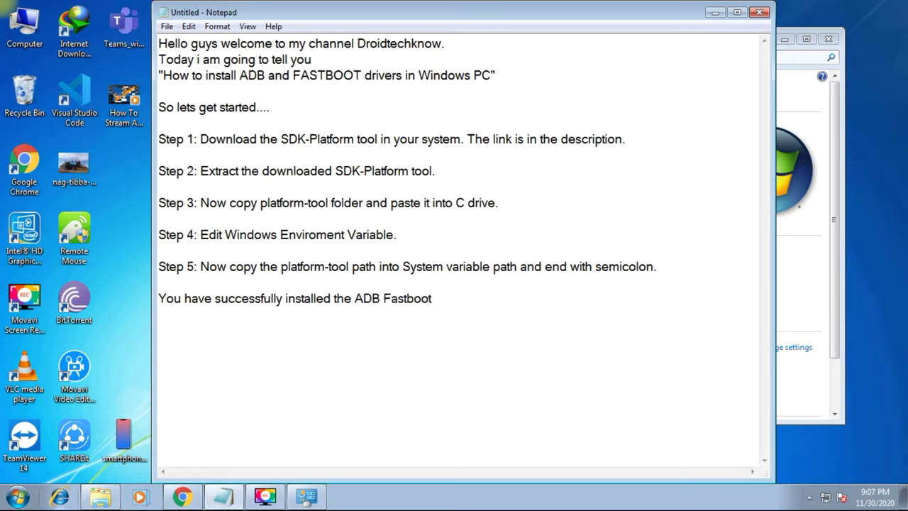
{"action": "type", "text": " drivers in your PC. Now to check"}
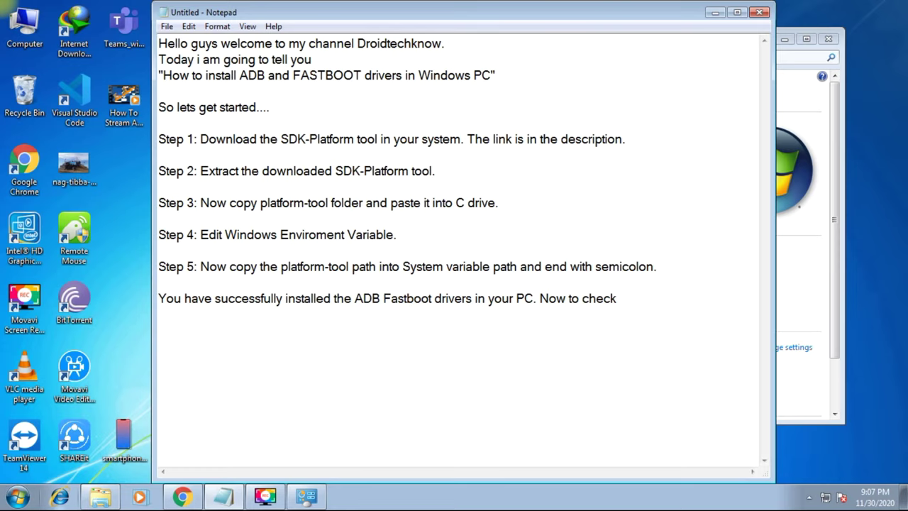
{"action": "type", "text": " restart your PC and connect the Android device."}
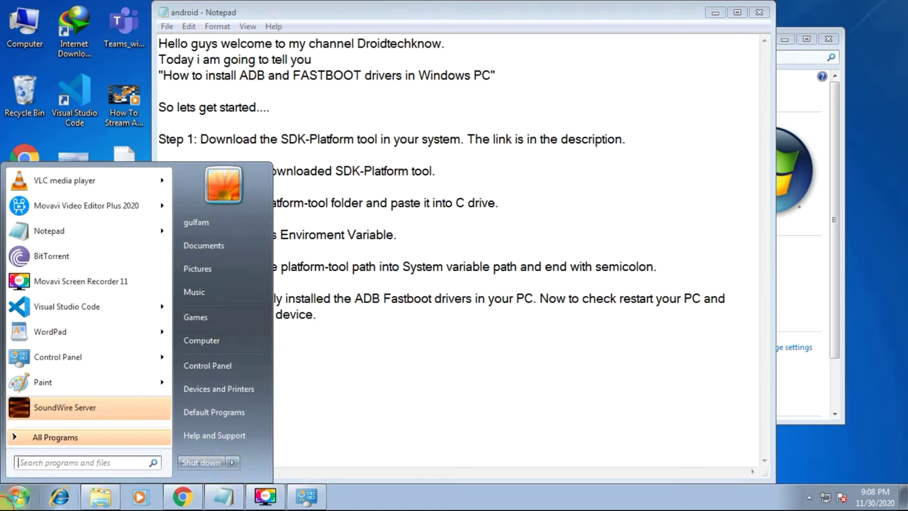
Restart the computer and open a Command Prompt window by searching for cmd.
{"action": "mouse_move", "coordinate": [232, 462]}
{"action": "left_click", "coordinate": [267, 434]}
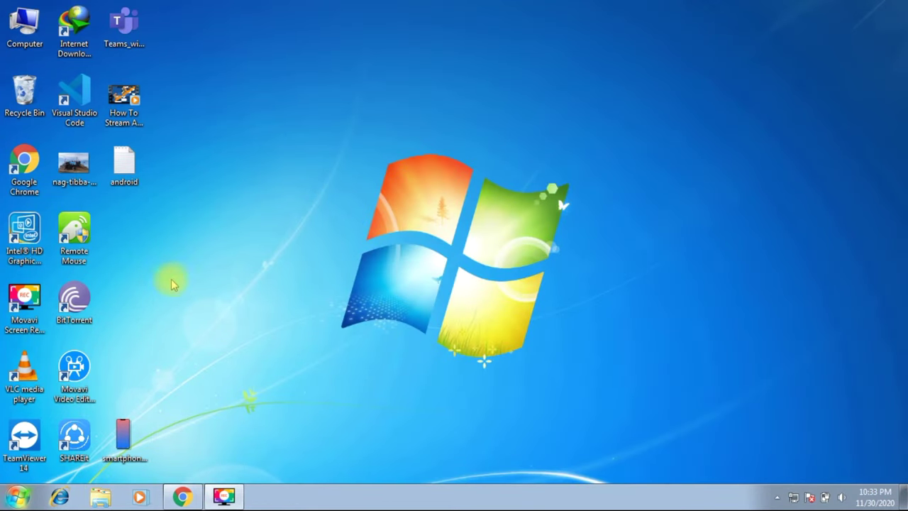
{"action": "left_click", "coordinate": [17, 497]}
{"action": "type", "text": "cmd"}
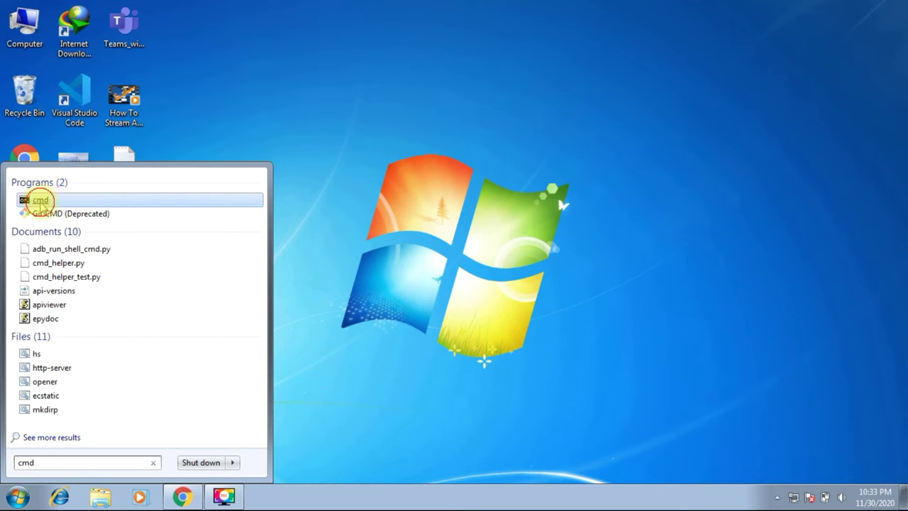
{"action": "left_click", "coordinate": [36, 199]}
{"action": "left_click", "coordinate": [256, 118]}
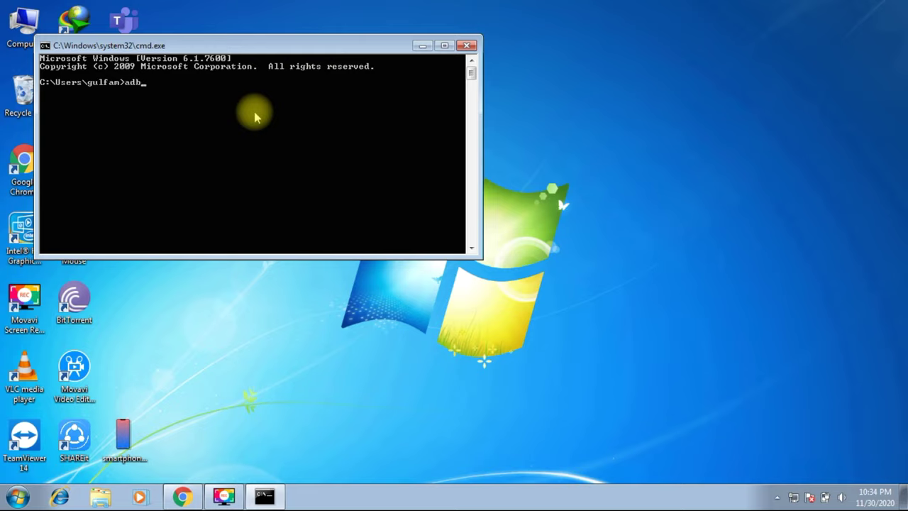
Run the adb command to check the installation and look through its help output.
{"action": "type", "text": "adb"}
{"action": "key", "text": "Return"}
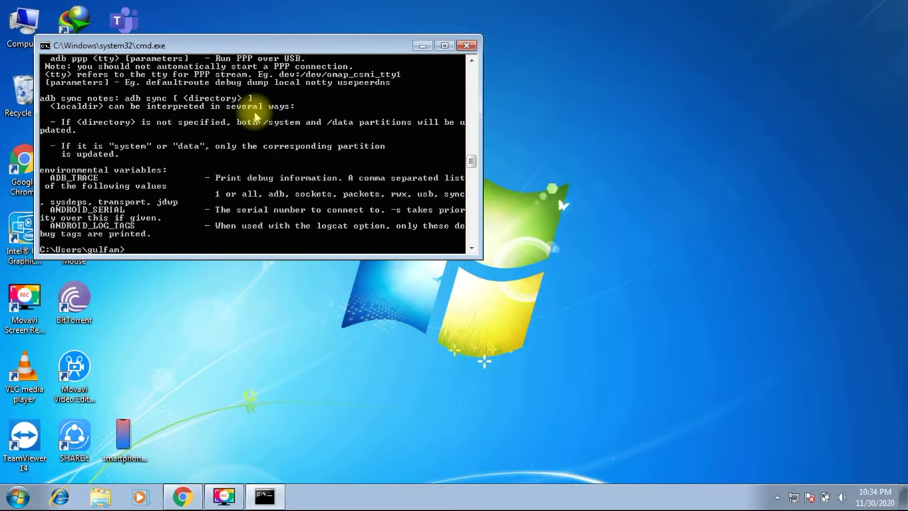
{"action": "scroll", "coordinate": [255, 117], "scroll_direction": "down", "scroll_amount": 8}
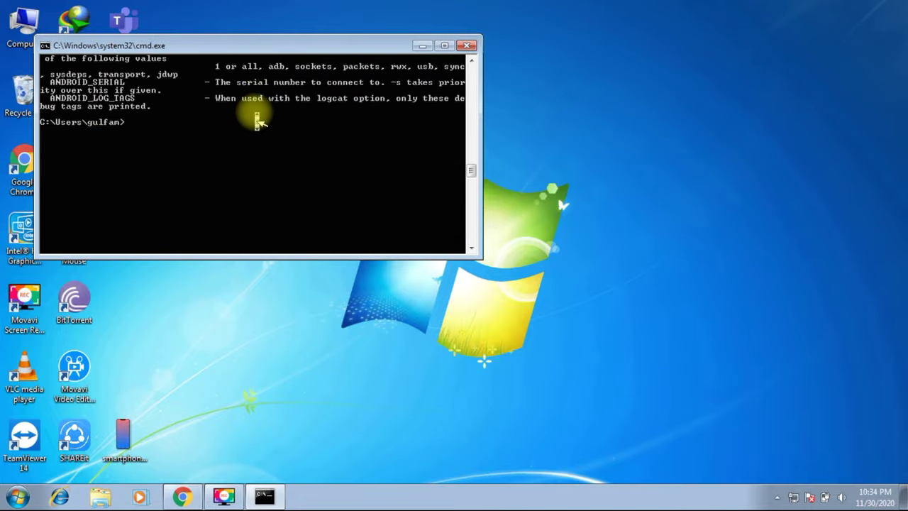
{"action": "scroll", "coordinate": [255, 117], "scroll_direction": "up", "scroll_amount": 14}
{"action": "scroll", "coordinate": [255, 117], "scroll_direction": "up", "scroll_amount": 15}
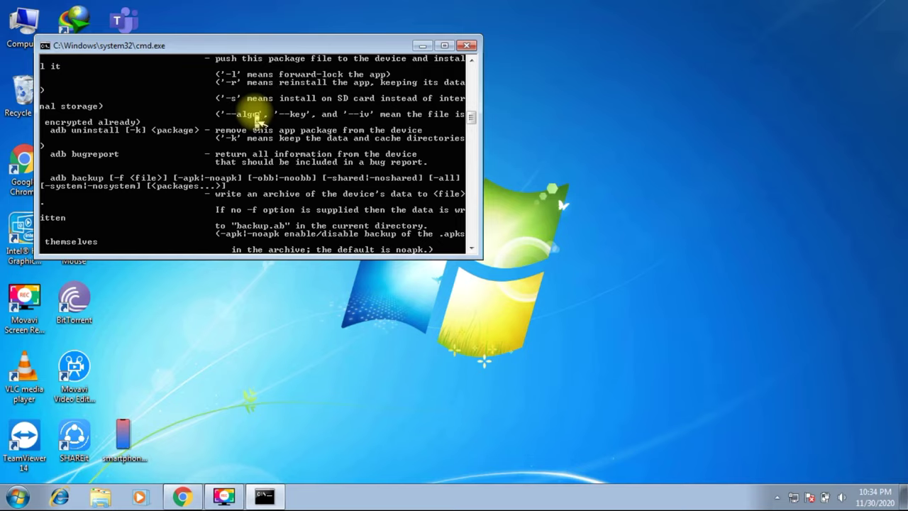
{"action": "scroll", "coordinate": [255, 118], "scroll_direction": "down", "scroll_amount": 20}
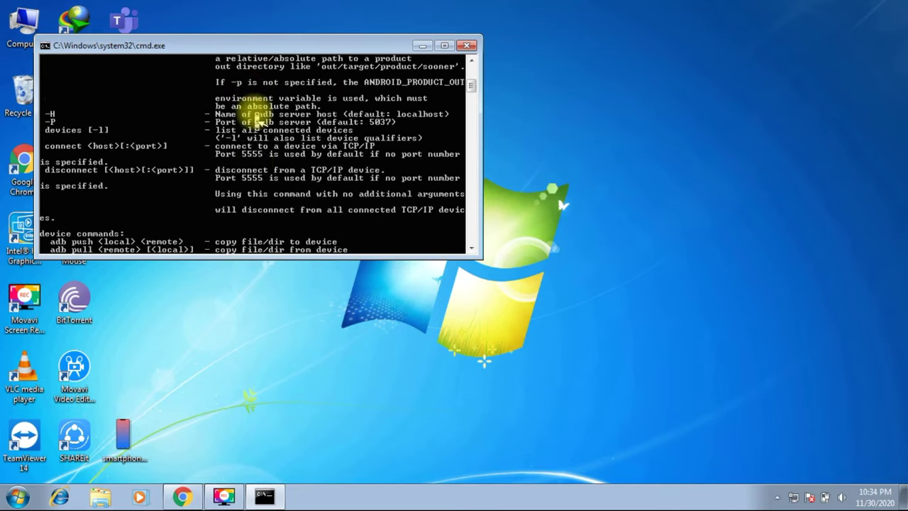
{"action": "scroll", "coordinate": [259, 122], "scroll_direction": "down", "scroll_amount": 20}
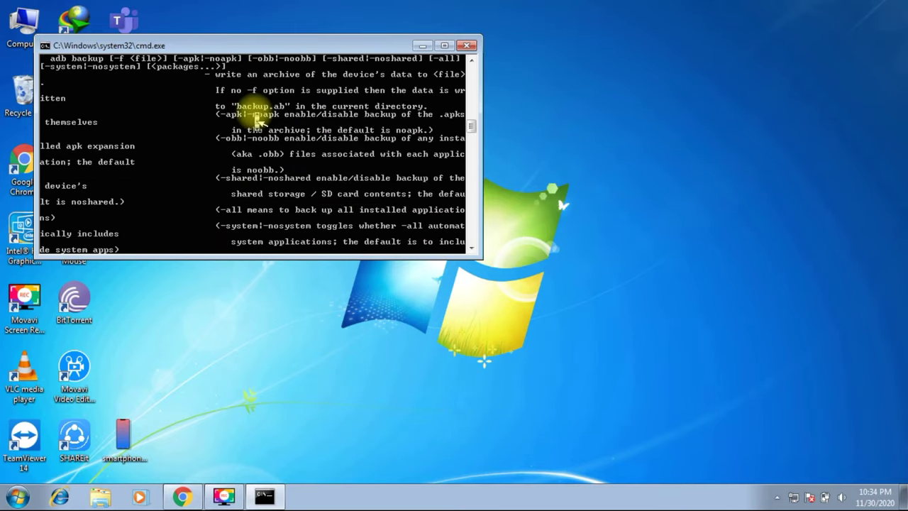
{"action": "scroll", "coordinate": [258, 119], "scroll_direction": "down", "scroll_amount": 8}
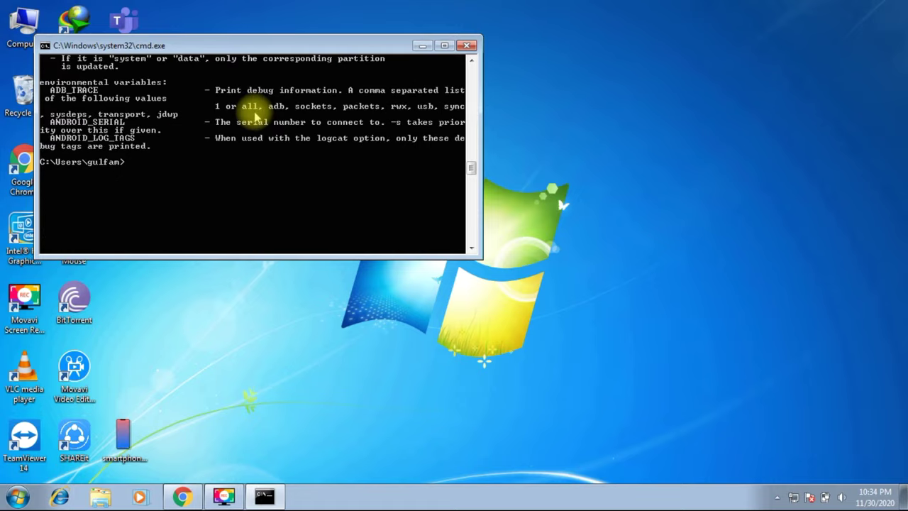